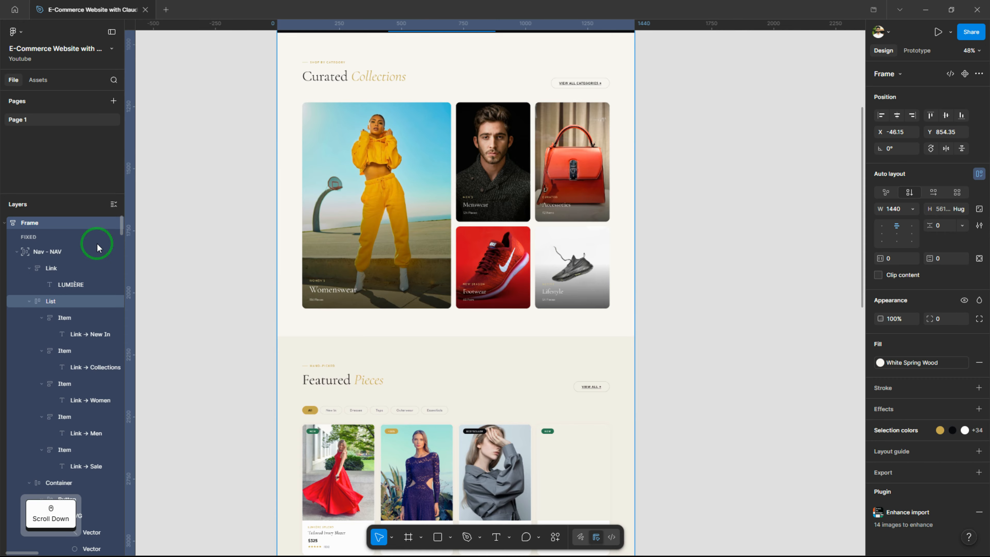
Move the MOBILE MENU out of the website frame and rename that frame as Home Page
scroll(66, 373, down, 3)
scroll(69, 352, down, 5)
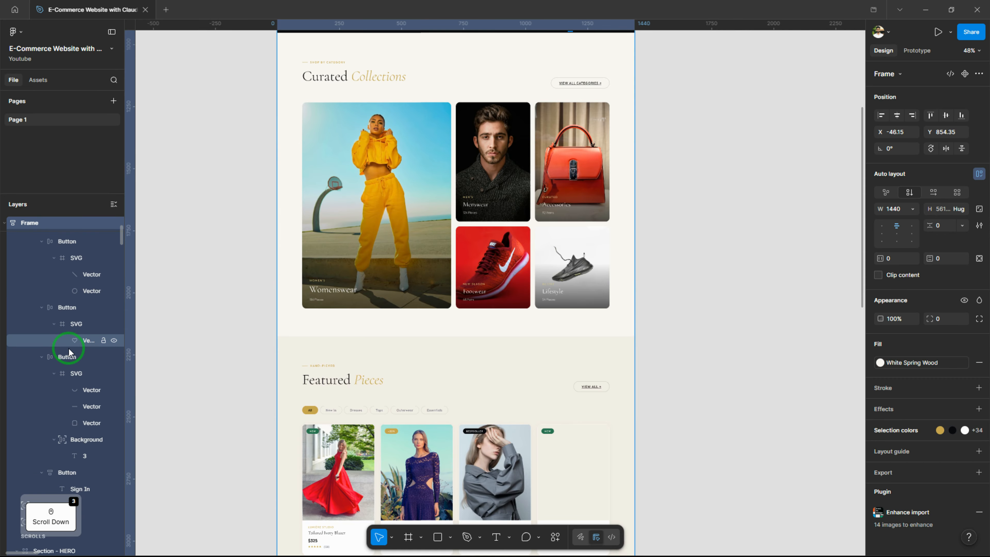
scroll(70, 352, down, 6)
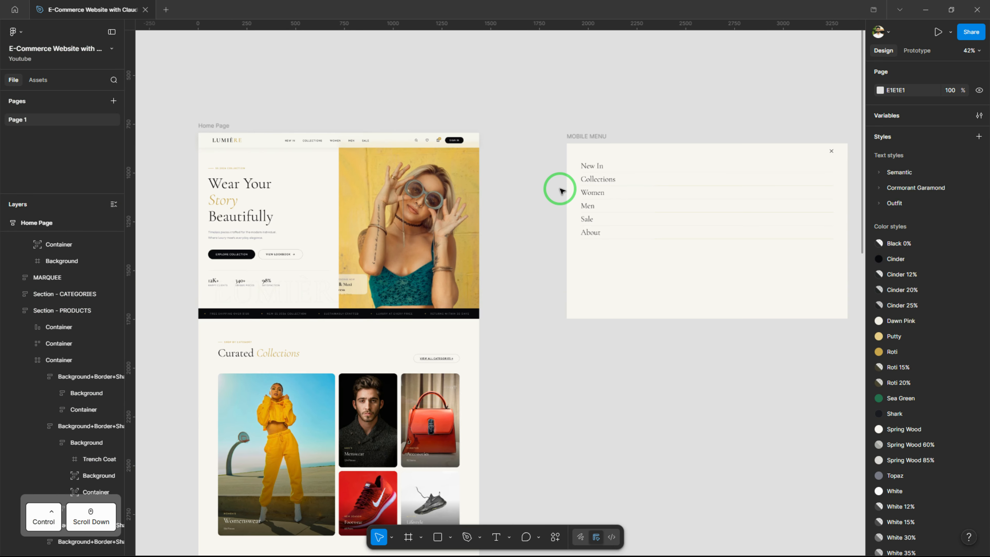
scroll(560, 189, down, 2)
drag(473, 215, 554, 210)
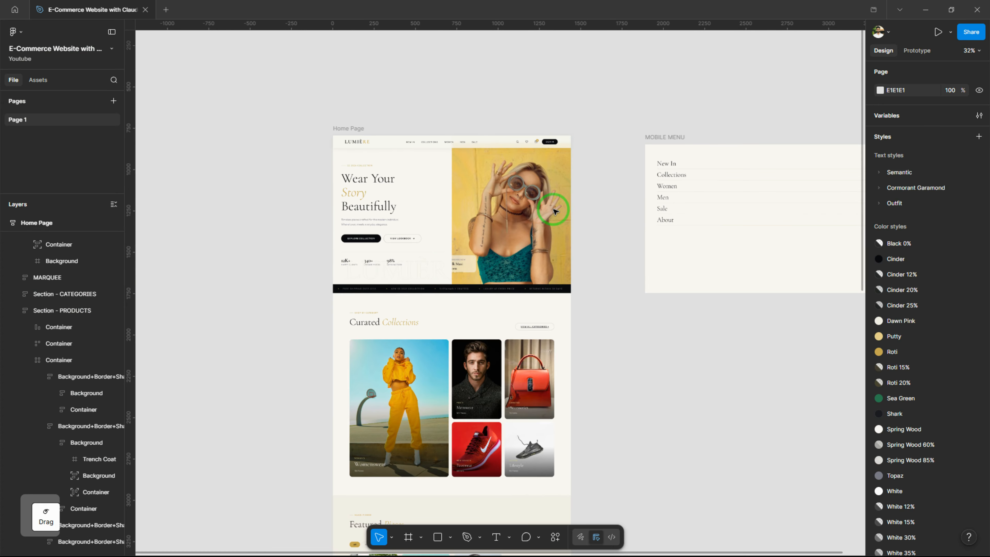
Inspect the hero section's structure, including its text container and its image background
scroll(419, 197, up, 6)
click(380, 440)
drag(380, 437, 389, 353)
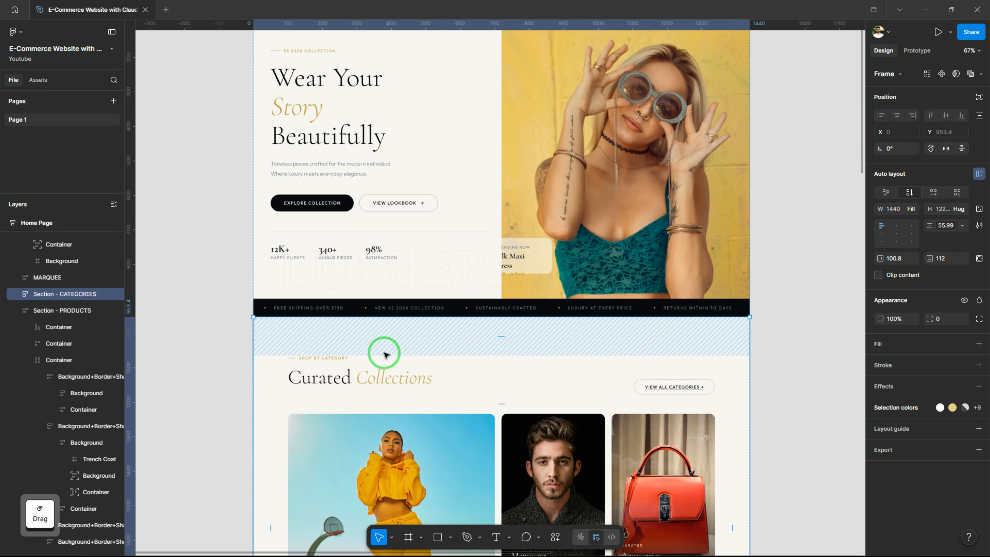
click(212, 314)
drag(337, 251, 333, 328)
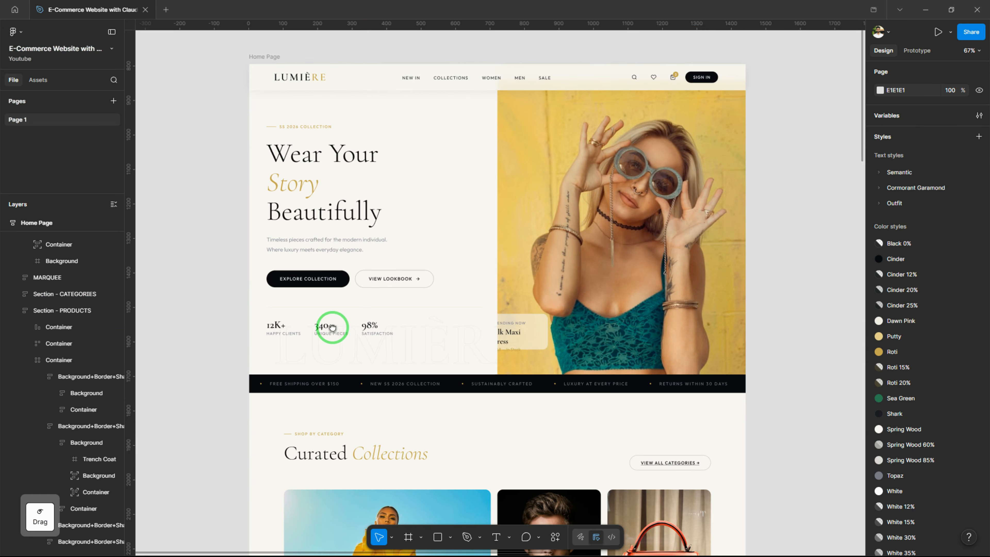
click(329, 227)
click(326, 203)
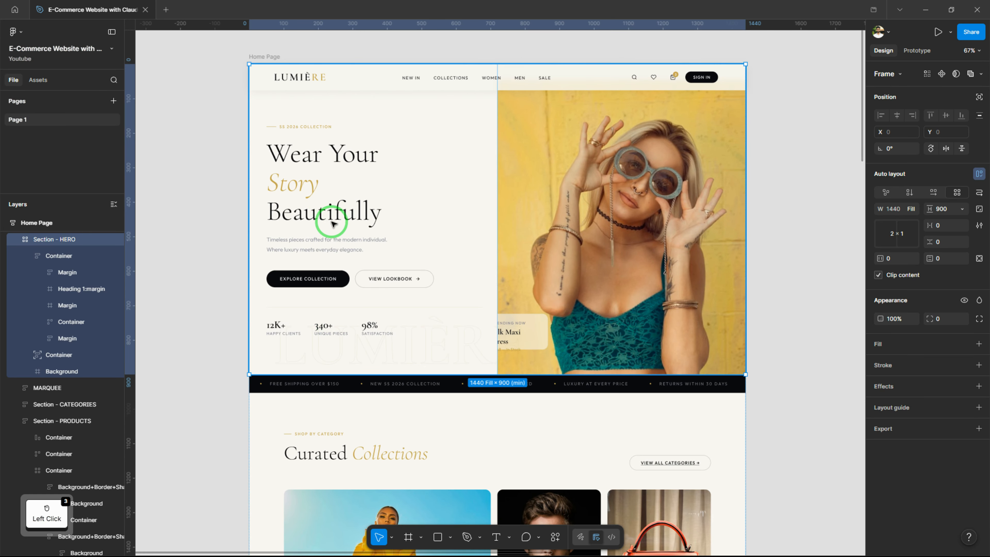
click(320, 198)
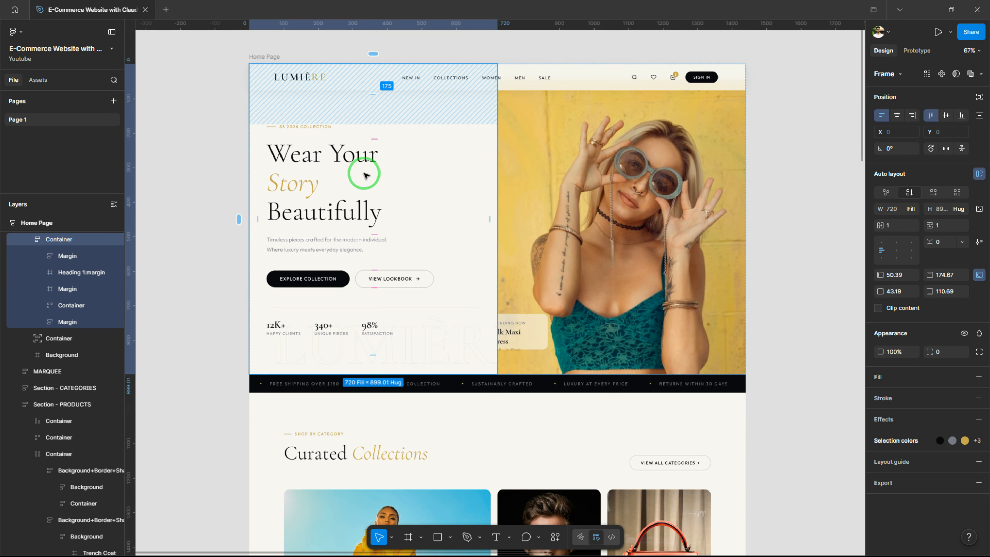
click(636, 191)
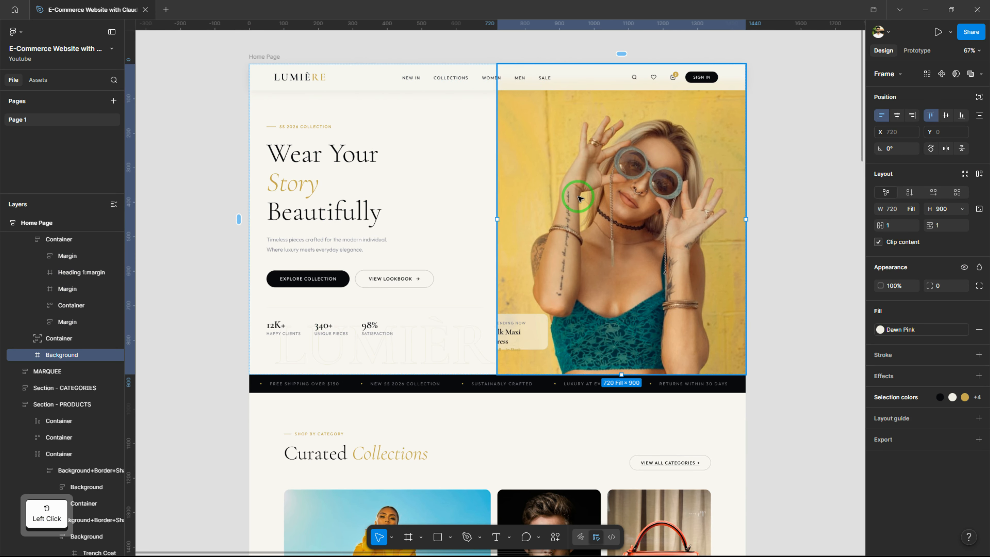
Swap the hero section's two grid columns so the image comes before the text
drag(564, 279, 594, 177)
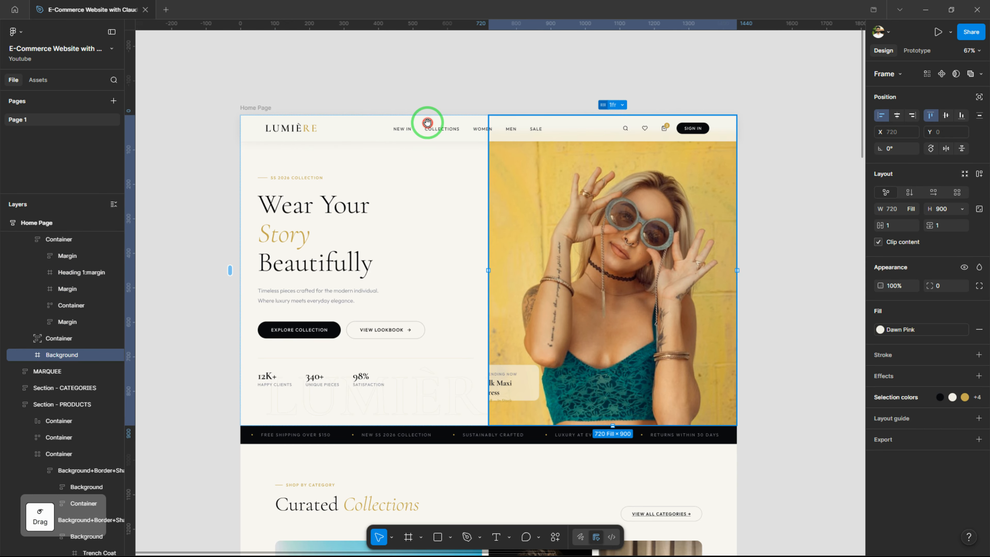
drag(394, 110, 413, 96)
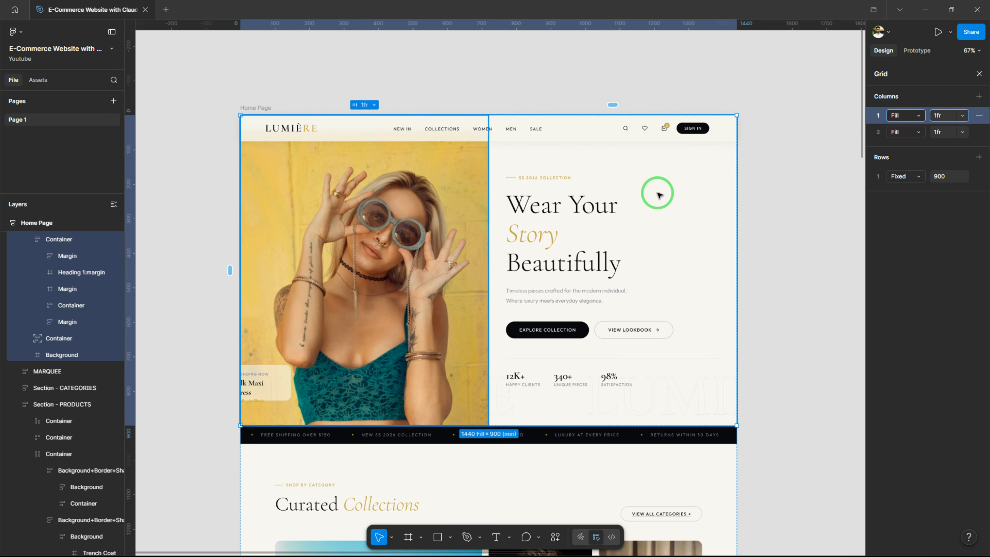
click(582, 69)
click(794, 249)
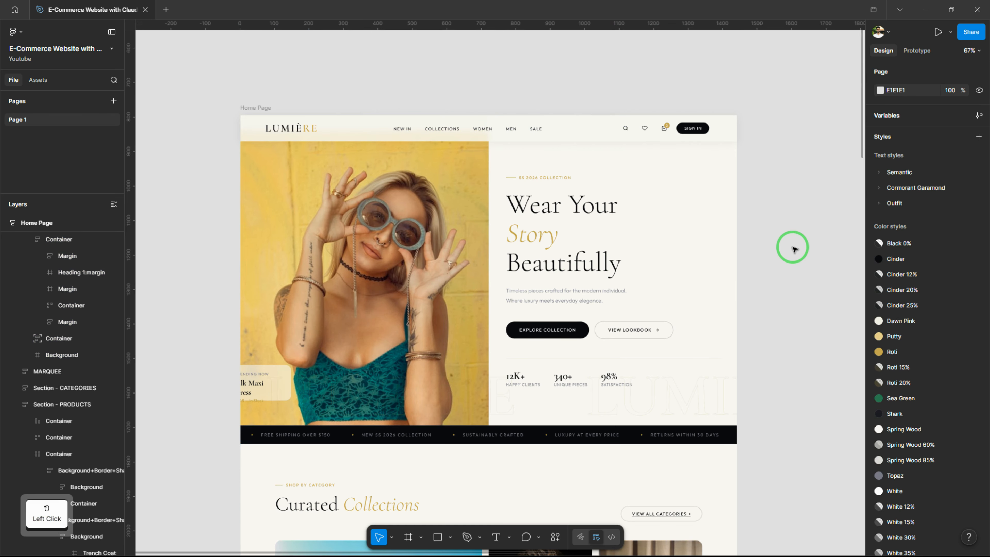
Move the hero section's text column back in front of the image column
click(591, 264)
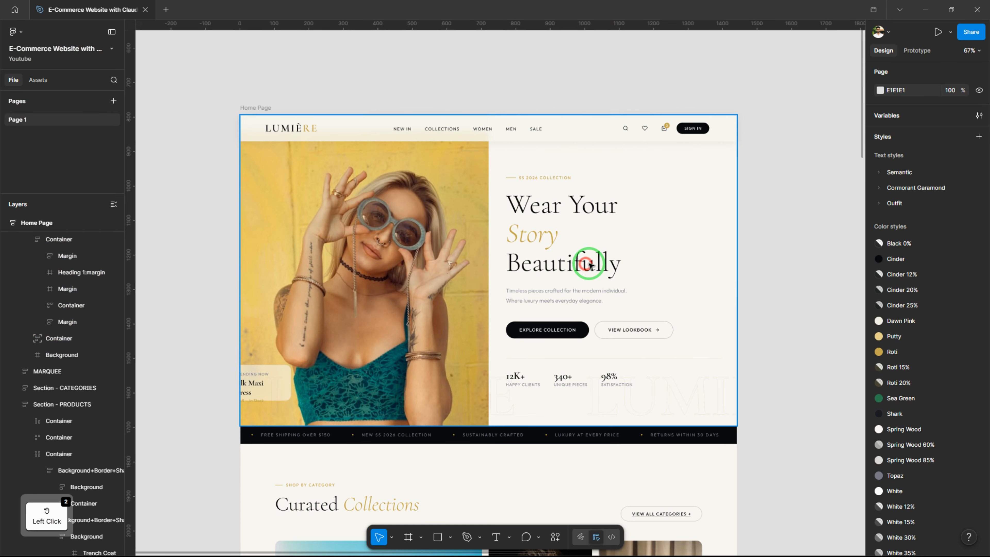
click(589, 227)
click(654, 183)
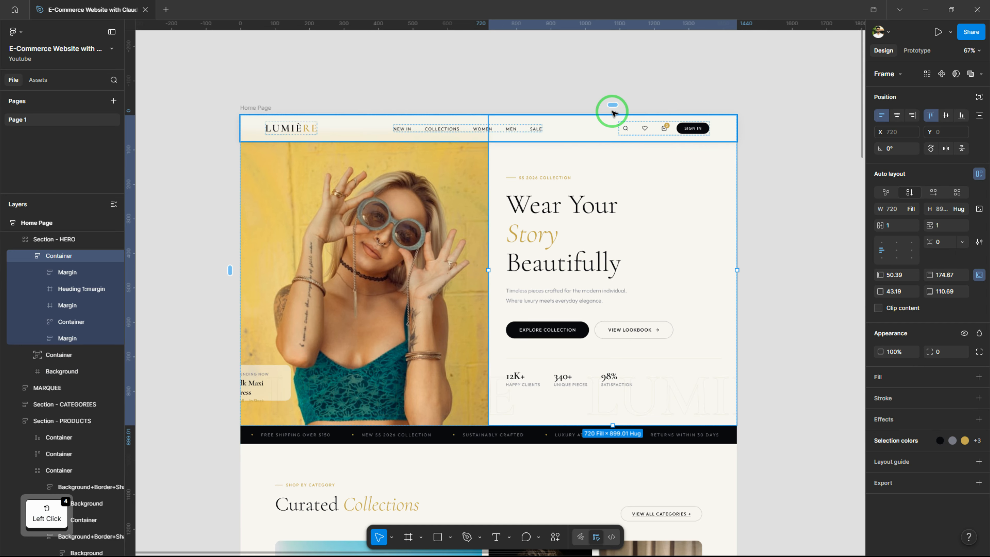
drag(257, 102, 301, 124)
drag(741, 270, 744, 235)
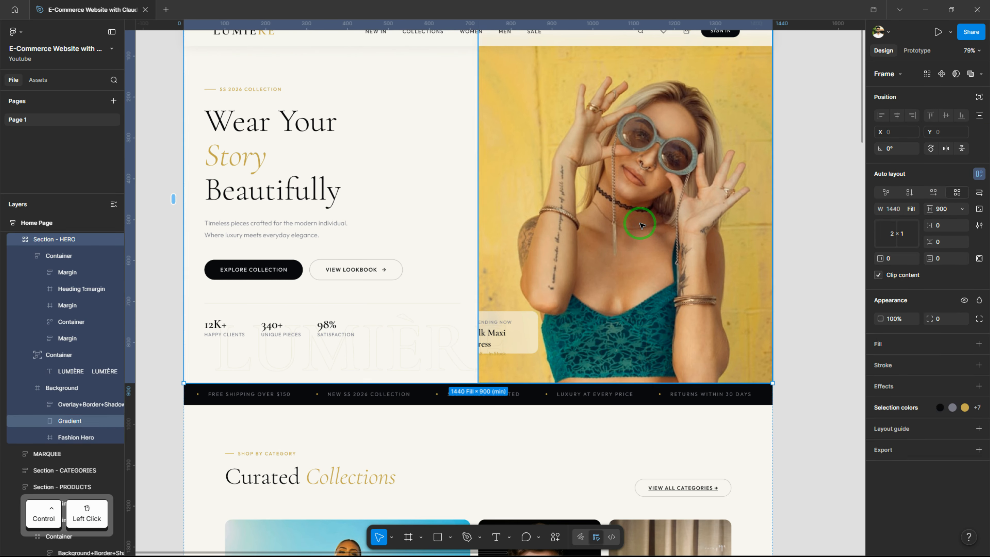
Set the Fashion Hero image's scaling mode to Fill
ctrl+click(641, 225)
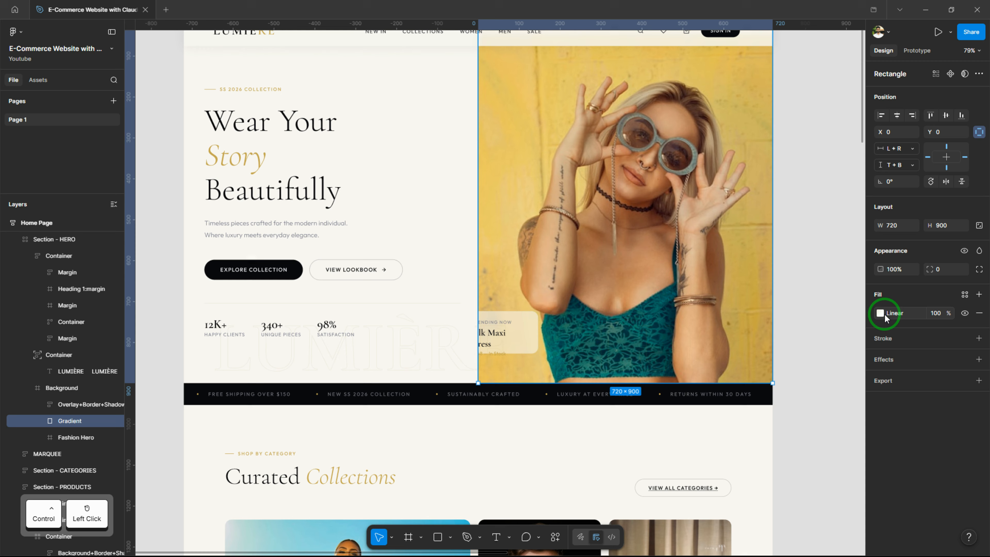
click(74, 437)
click(880, 346)
click(767, 304)
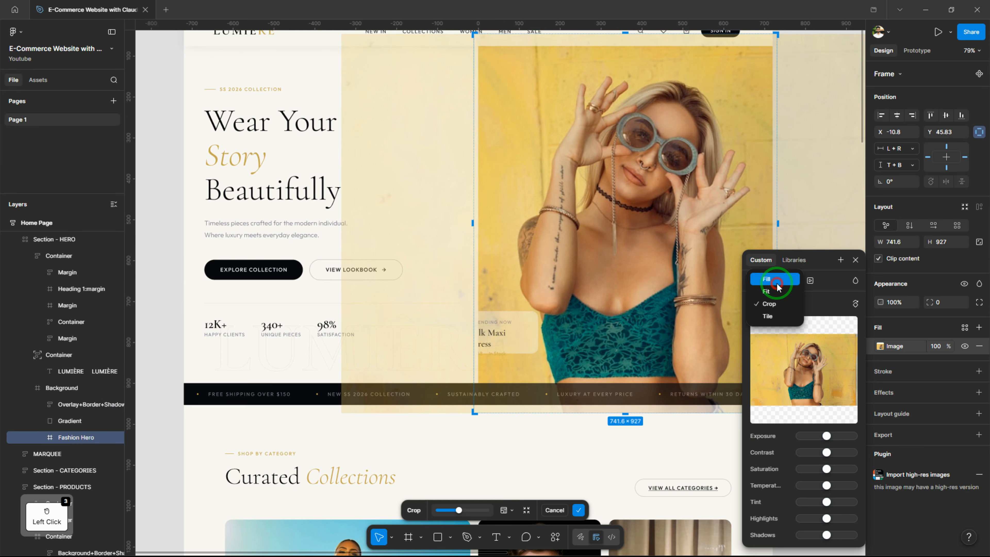
click(778, 283)
click(855, 261)
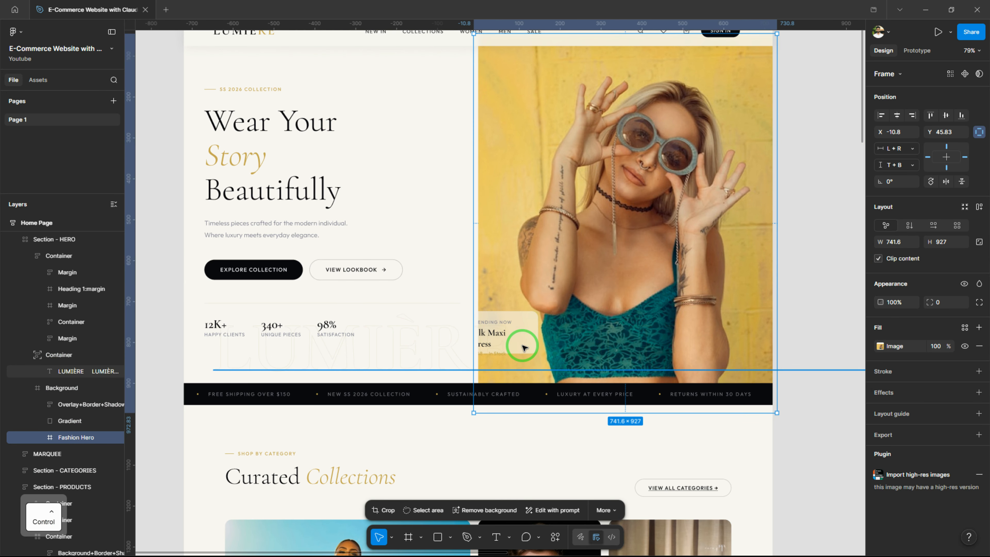
Lock the hero container that holds the LUMIÈRE watermark text
click(444, 354)
click(803, 297)
Move the Trending Now card horizontally over the hero image to X 26.81
click(511, 343)
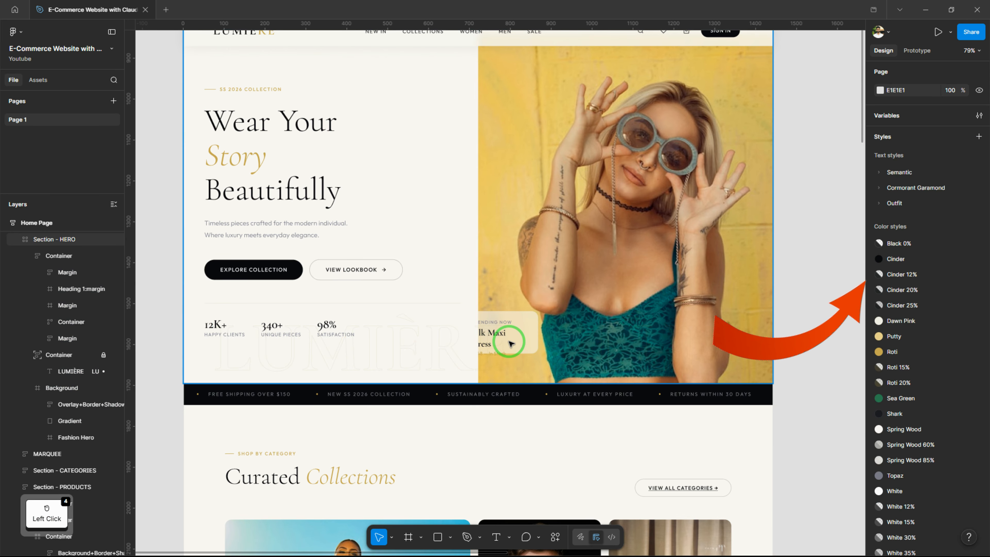
click(515, 339)
double_click(519, 334)
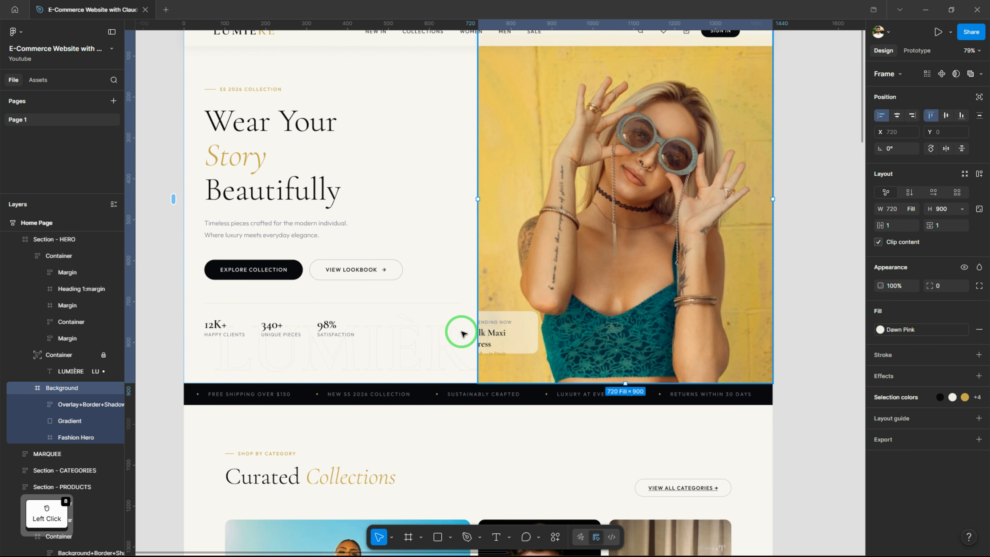
ctrl+click(511, 322)
key(shift+Right)
key(shift+Right)
key(shift+Right)
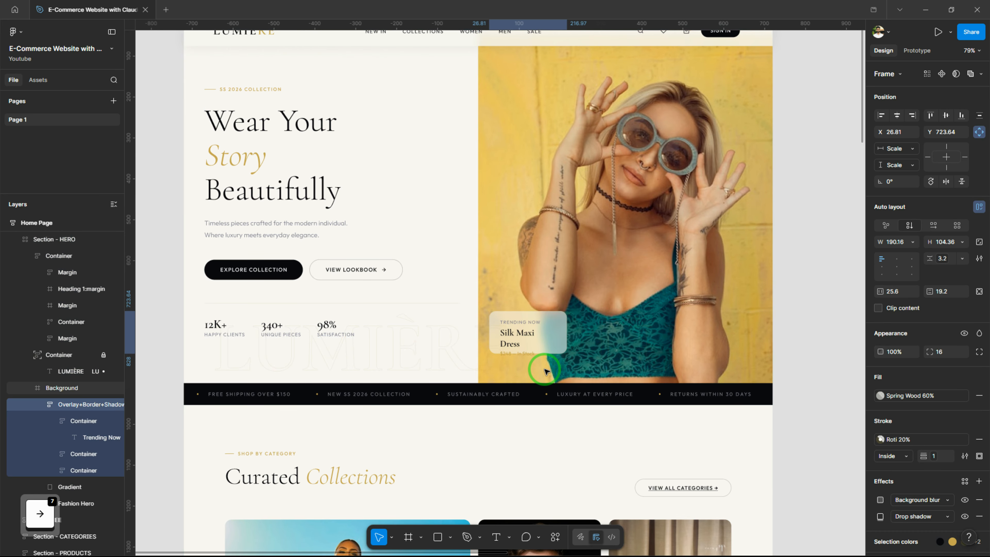
Set the Trending Now card's height and width to hug contents and shift the card to X 46.81
click(961, 242)
click(955, 255)
click(912, 242)
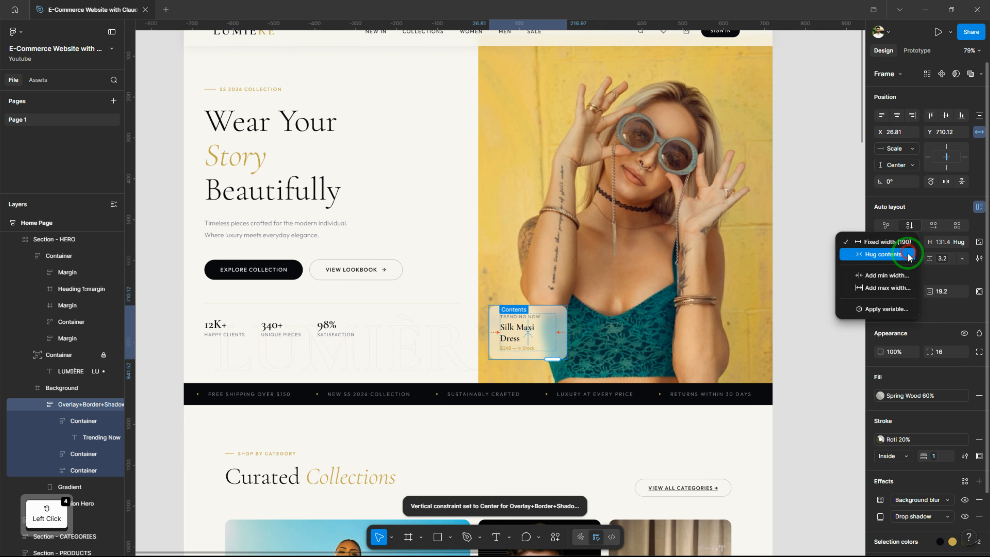
click(911, 255)
Make the Silk Maxi Dress title in the Trending Now card fit on a single line
ctrl+click(533, 332)
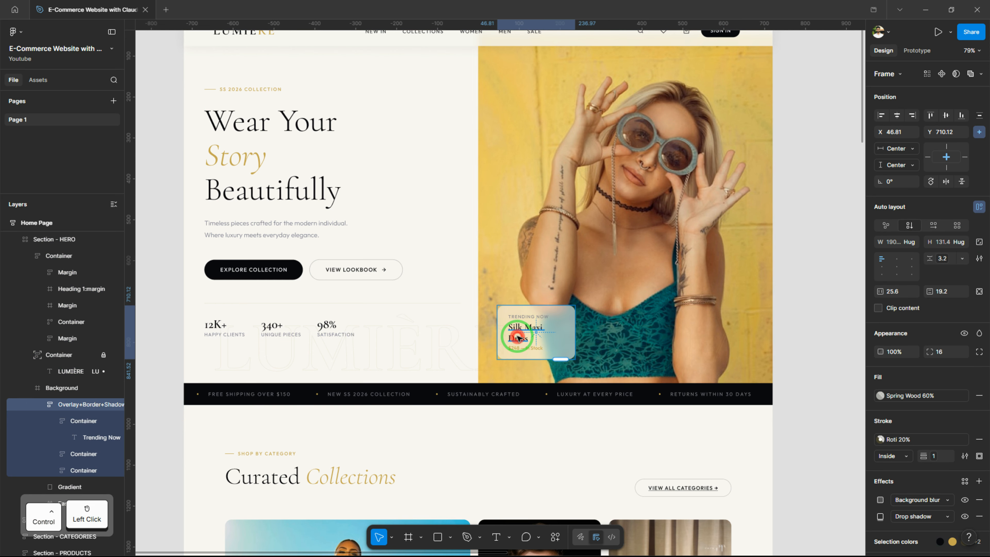
click(889, 192)
click(842, 282)
Move the Trending Now card down to Y 753.62 in the hero image
ctrl+click(574, 353)
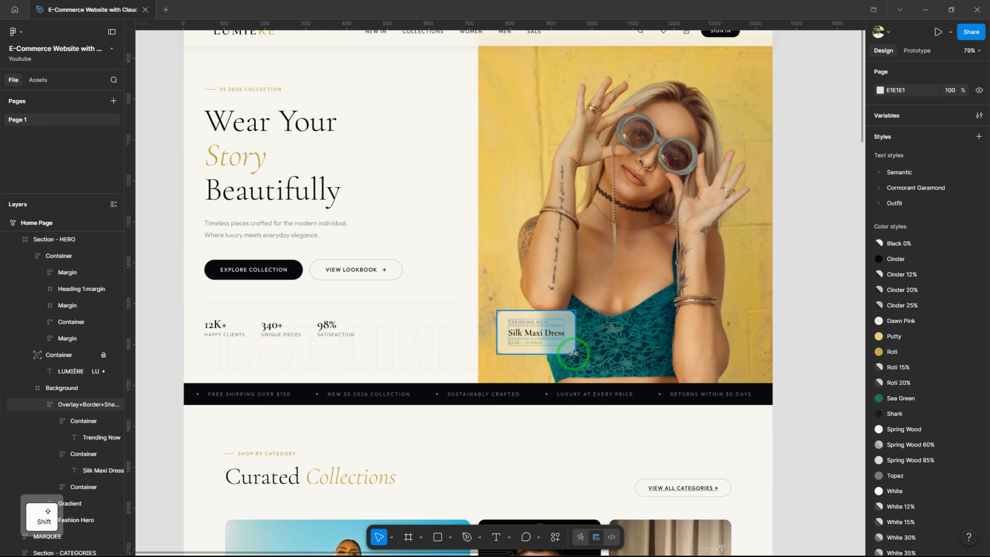
key(shift+Down)
key(shift+Down)
key(shift+Down)
drag(438, 217, 444, 270)
scroll(488, 199, down, 1)
Add a column layout guide to the Home Page frame with 12 columns, an 80 margin and a 24 gutter
click(692, 143)
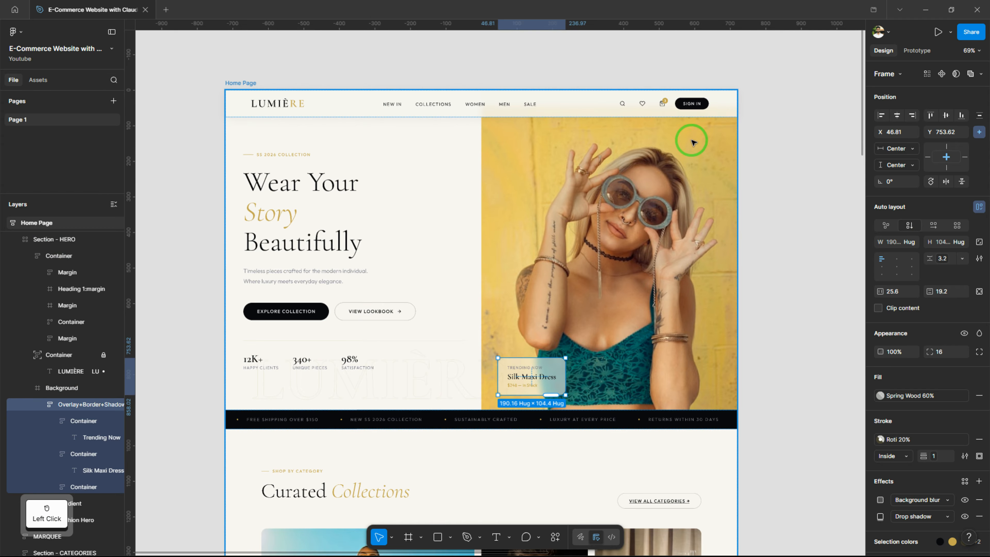
scroll(944, 432, down, 1)
click(979, 446)
click(776, 469)
click(776, 495)
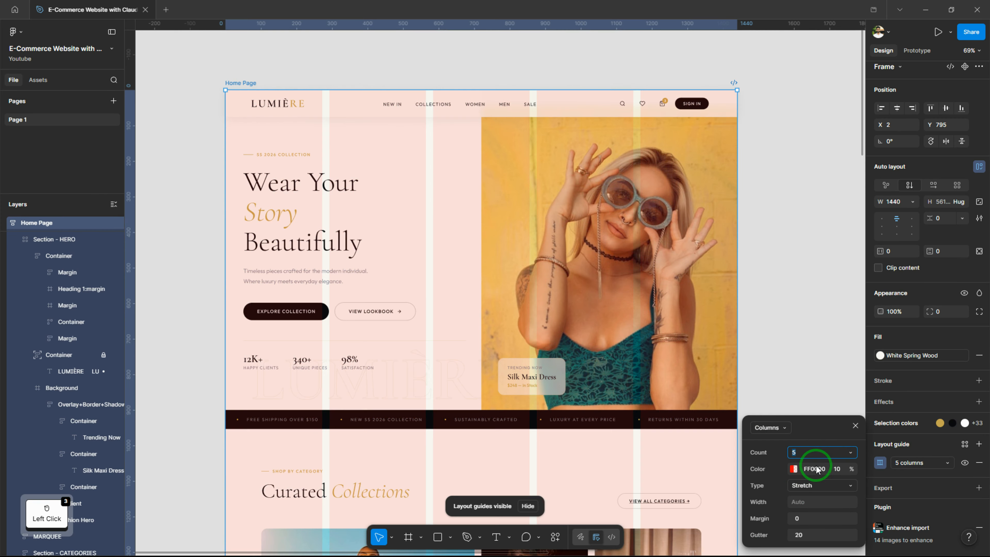
click(813, 520)
text(80)
click(811, 535)
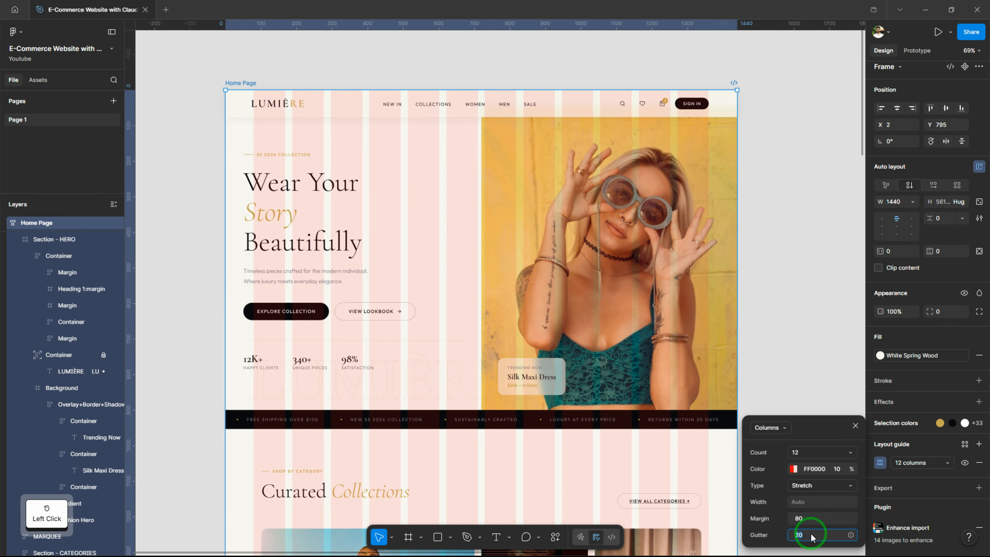
click(856, 427)
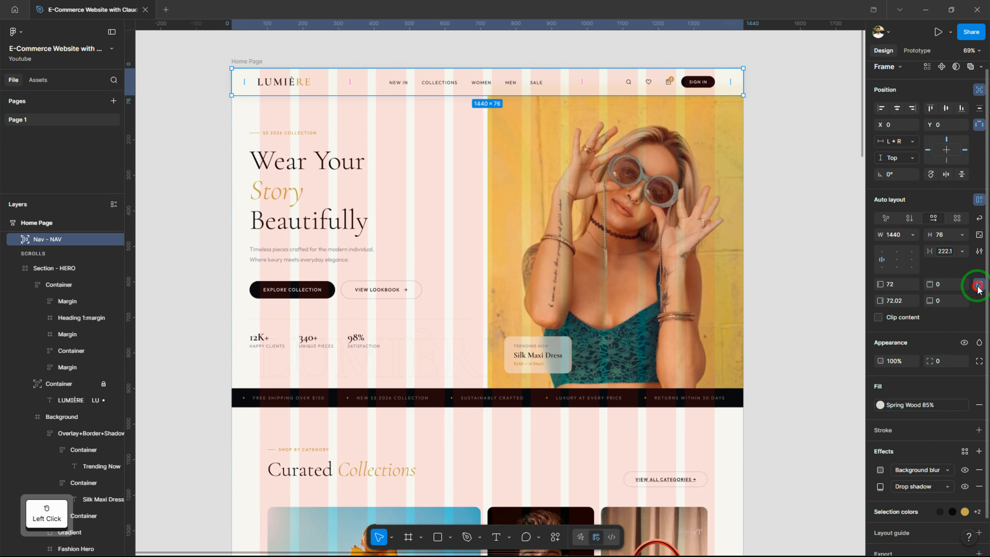
Set the navigation bar's horizontal padding to 80 and the gap between its items to Auto
click(896, 283)
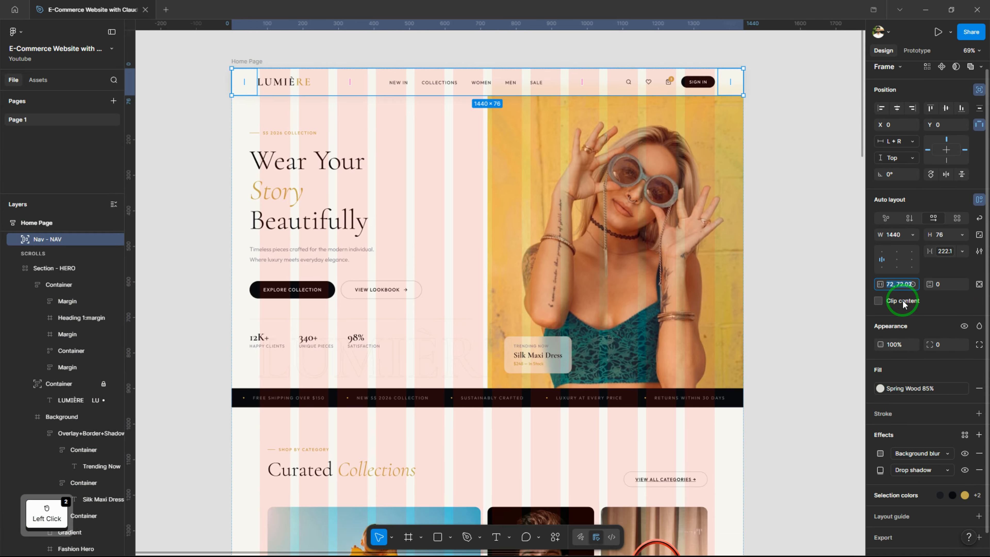
click(962, 251)
click(944, 265)
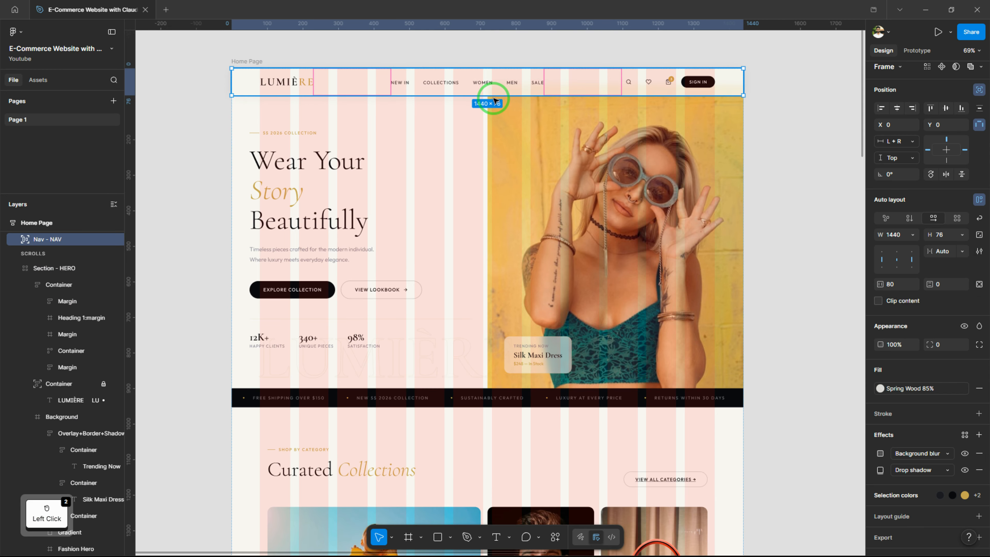
ctrl+click(400, 82)
click(185, 197)
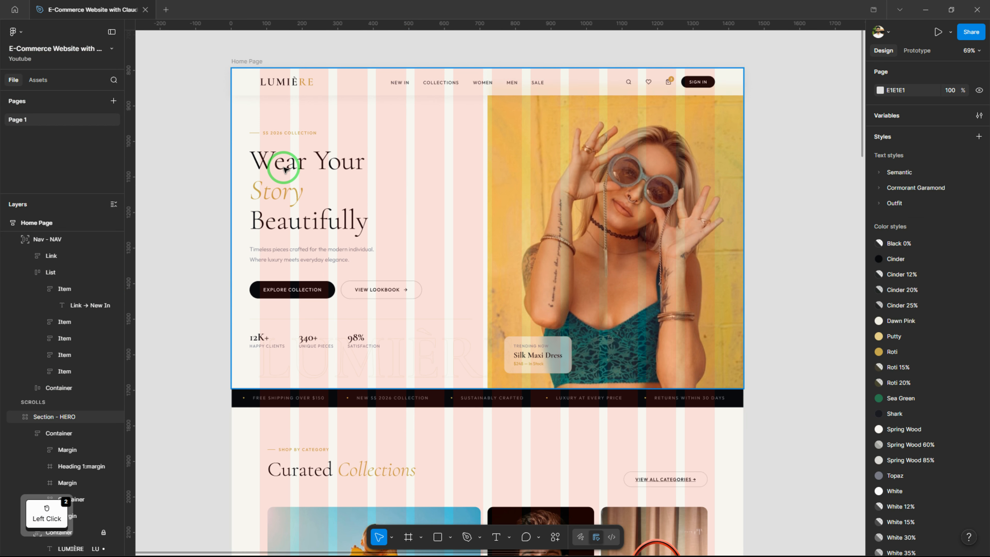
Set the hero text container's padding to 80 horizontally and 172 vertically
click(276, 159)
click(898, 275)
text(80)
key(Return)
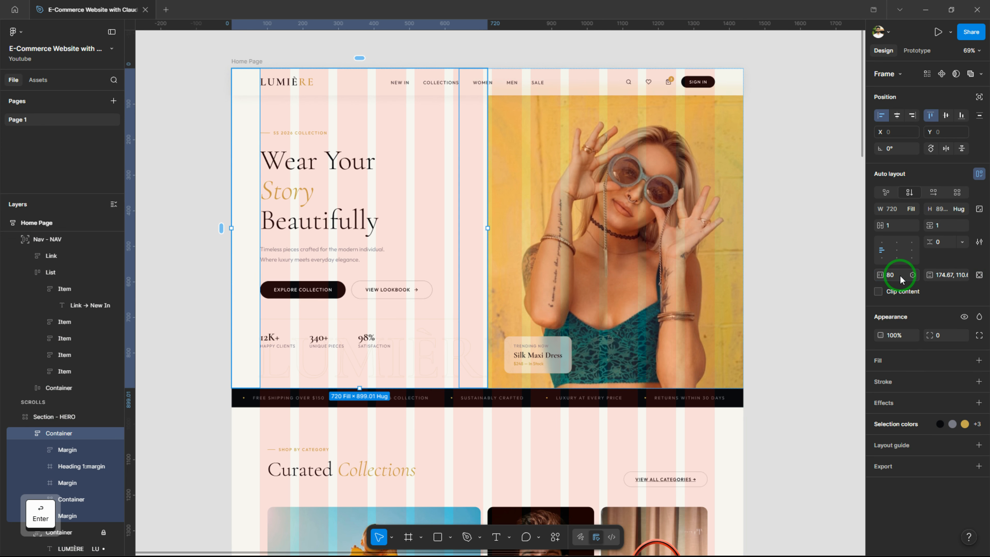
scroll(766, 281, down, 1)
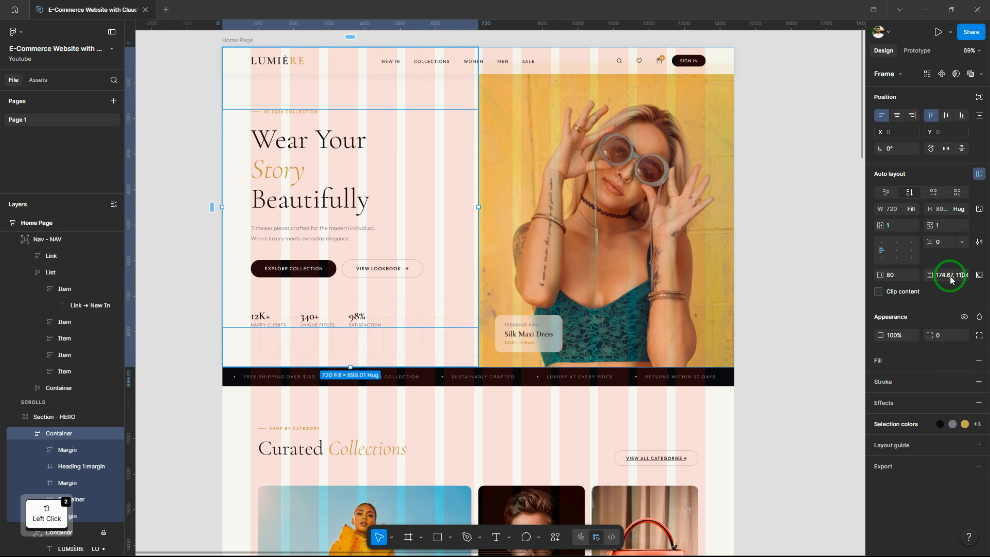
key(Return)
drag(732, 195, 731, 222)
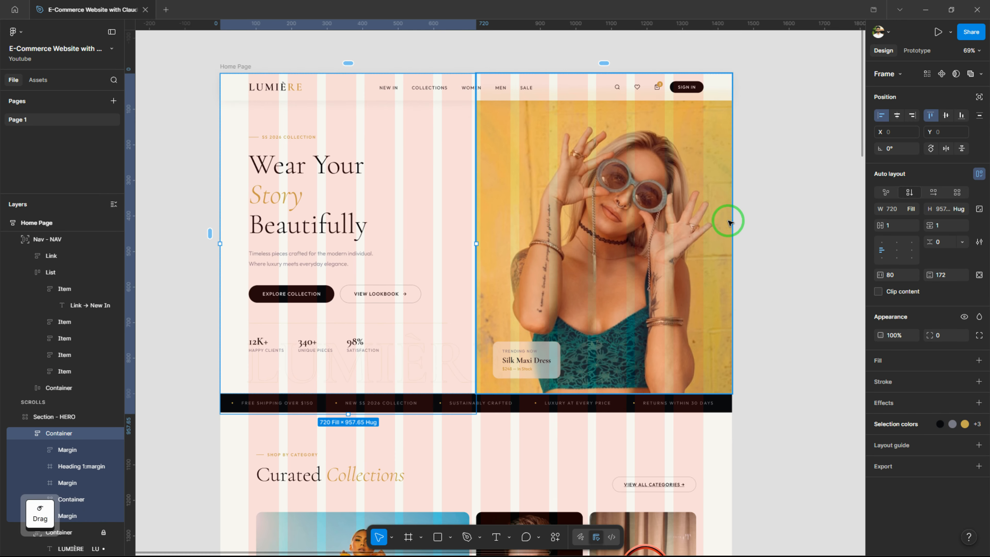
click(762, 210)
Hide the layout guides and inspect the navigation bar's links and icon spacing
drag(532, 371, 545, 120)
drag(590, 204, 574, 319)
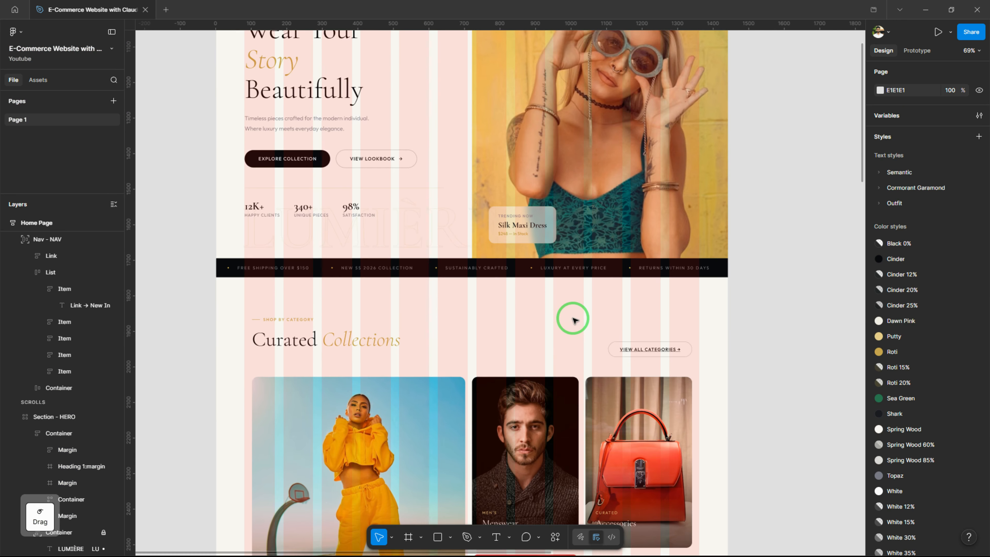
key(shift+g)
scroll(295, 234, up, 3)
drag(295, 234, 305, 434)
drag(453, 278, 382, 327)
ctrl+click(543, 95)
click(744, 96)
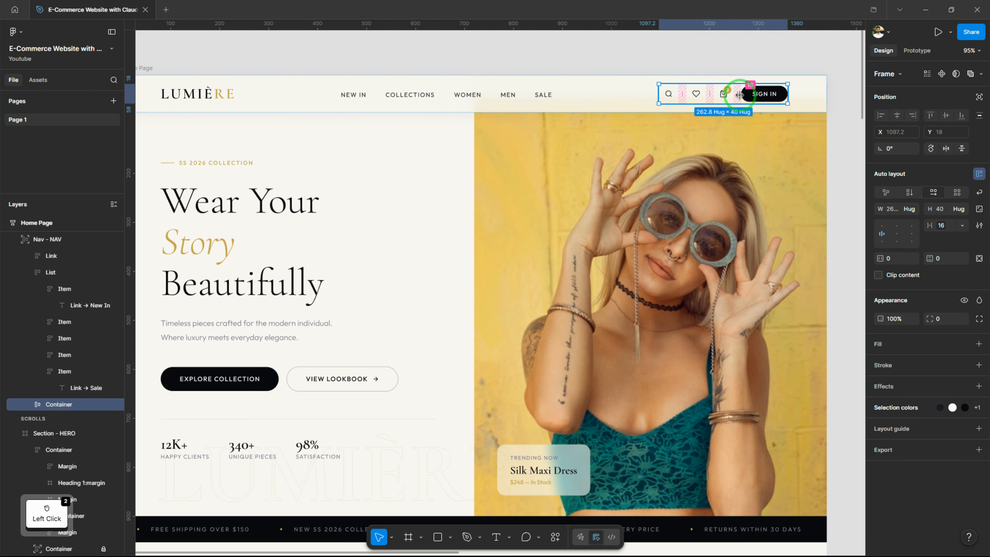
click(625, 68)
scroll(636, 179, down, 1)
scroll(636, 180, down, 10)
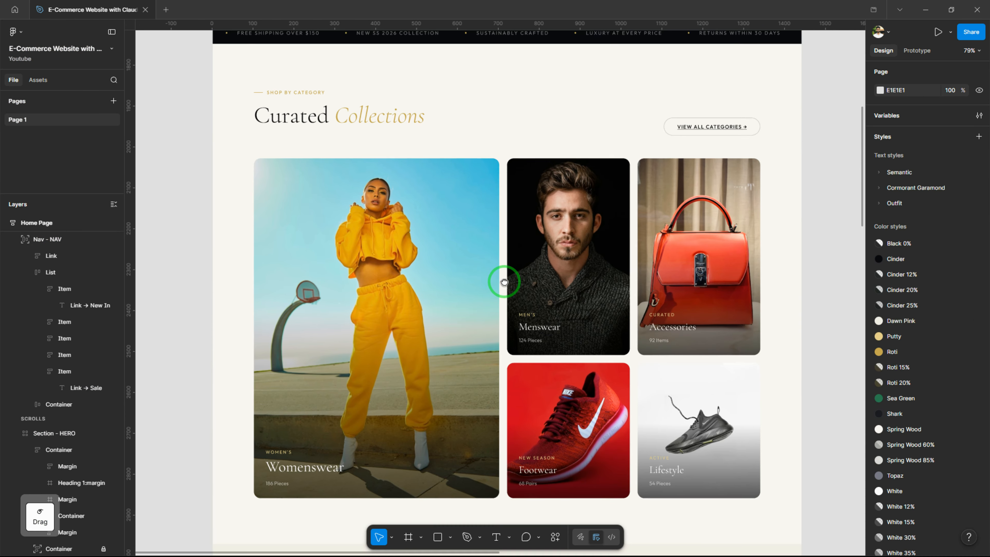
Set the horizontal padding of the Curated Collections section to 80
drag(504, 281, 464, 310)
click(502, 235)
click(899, 258)
text(80)
key(Return)
Show the layout guides to check the alignment of the Curated Collections and Featured Pieces sections
scroll(485, 238, down, 2)
scroll(463, 310, down, 5)
key(shift+g)
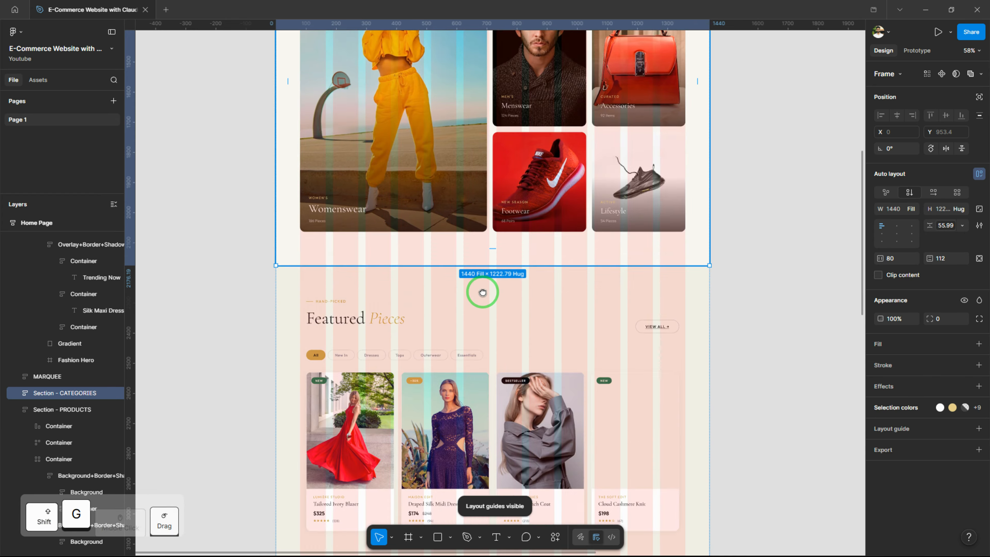
Set the Curated Collections card grid's horizontal and vertical gaps to 24 and check the cards against the column guides
scroll(482, 290, up, 3)
double_click(518, 261)
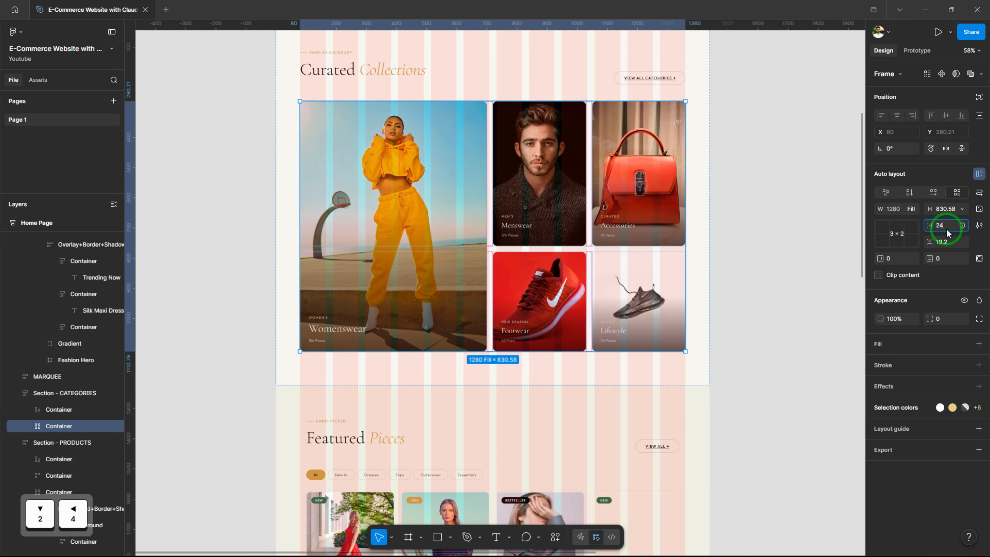
key(Return)
key(Return)
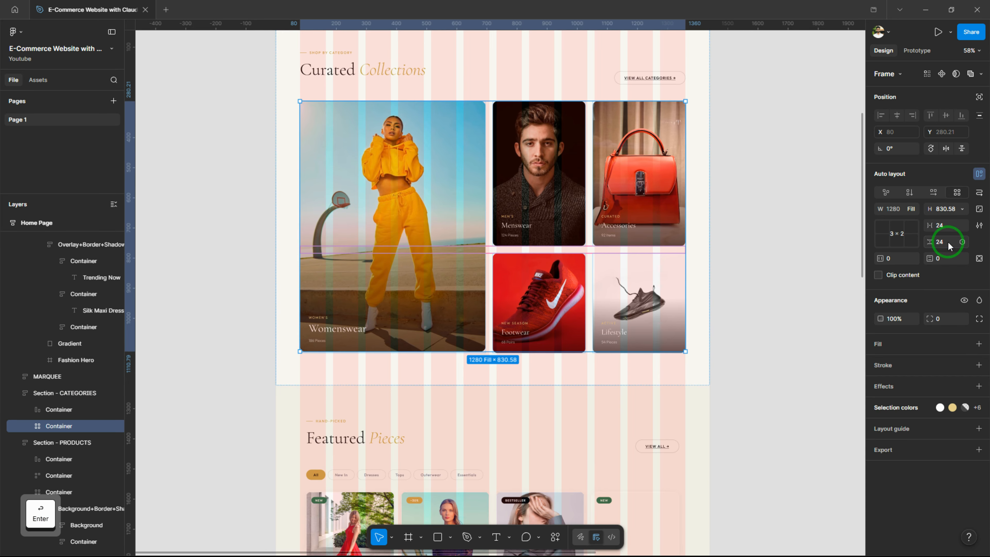
double_click(420, 179)
click(635, 218)
key(alt)
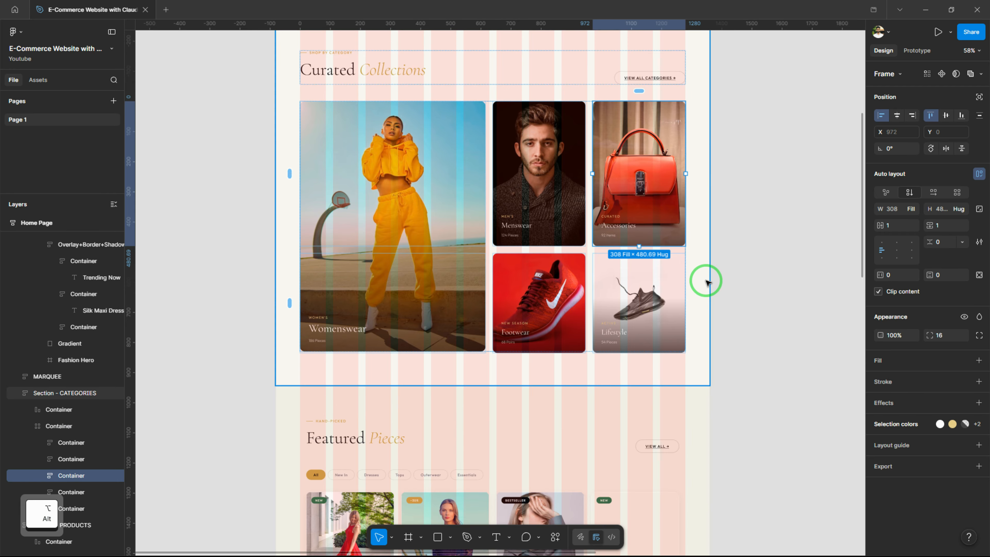
key(Tab)
click(750, 315)
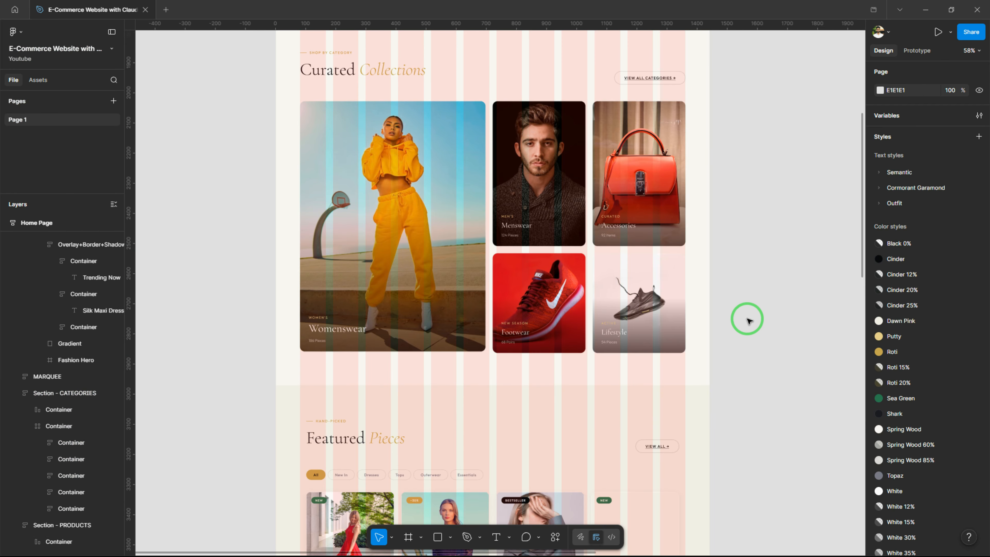
Examine the page's text and color styles and the Home Page frame's column layout guide settings
scroll(946, 314, down, 5)
scroll(910, 95, up, 5)
click(879, 100)
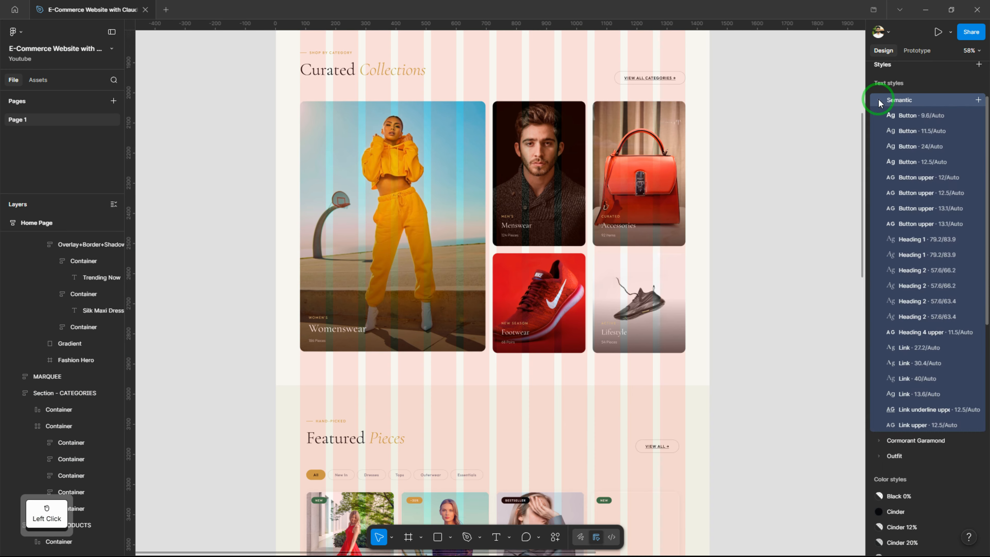
click(878, 101)
click(878, 116)
click(879, 116)
click(879, 131)
click(879, 131)
scroll(931, 355, down, 5)
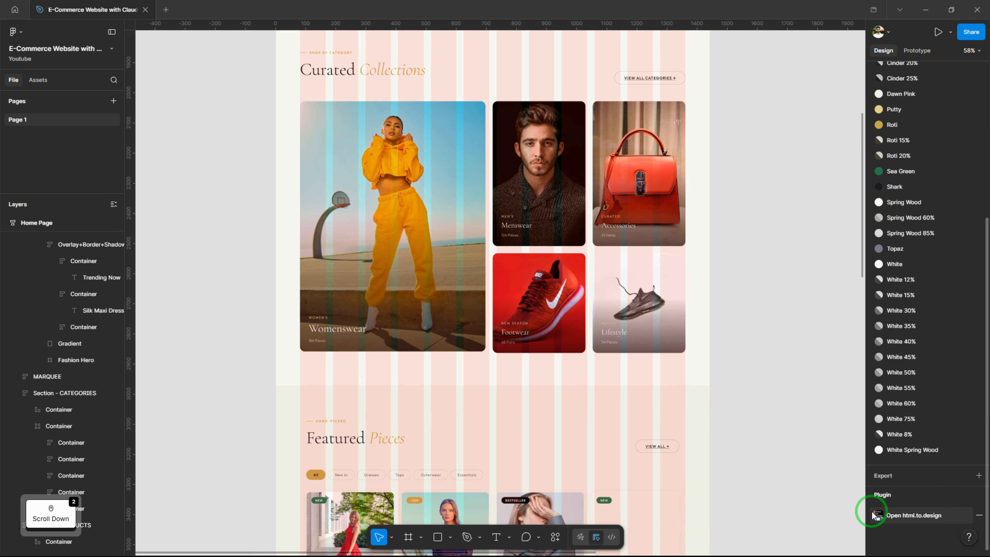
scroll(501, 291, down, 10)
click(458, 152)
click(880, 470)
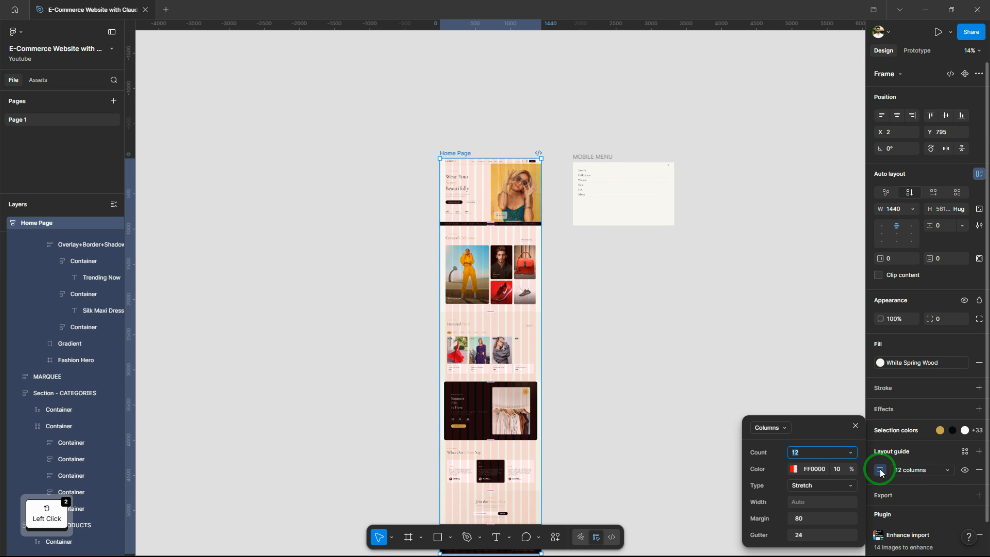
click(855, 425)
Try to widen the Womenswear card directly to 628 to match the column guides
middle_click(576, 379)
scroll(485, 269, up, 5)
scroll(515, 285, up, 1)
double_click(484, 255)
double_click(484, 255)
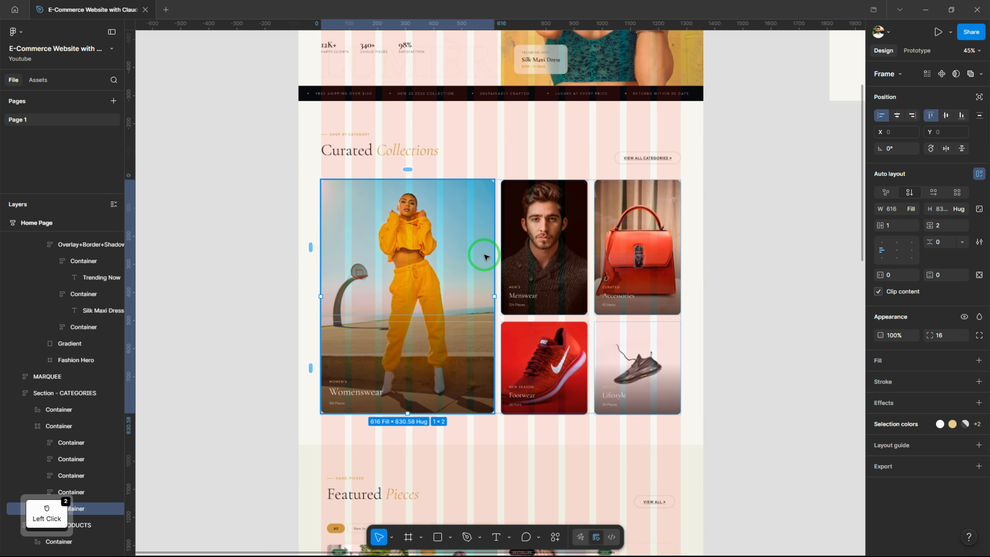
scroll(484, 256, up, 15)
drag(508, 305, 515, 308)
scroll(513, 257, down, 5)
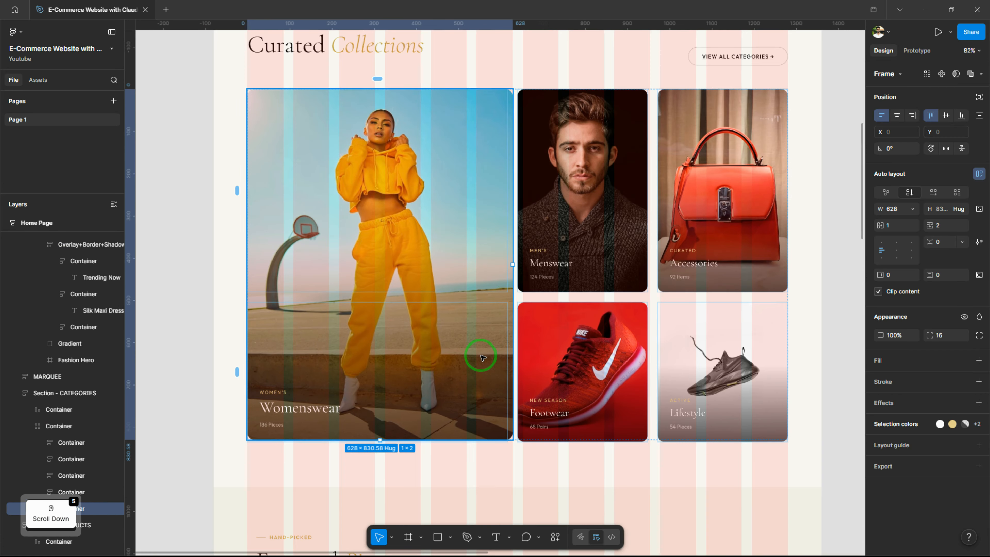
ctrl+scroll(483, 356, down, 2)
key(ctrl+z)
ctrl+scroll(602, 353, down, 1)
Try a row span of 1 and a column span of 2 on the Womenswear card, restoring its original spans after each trial
click(475, 287)
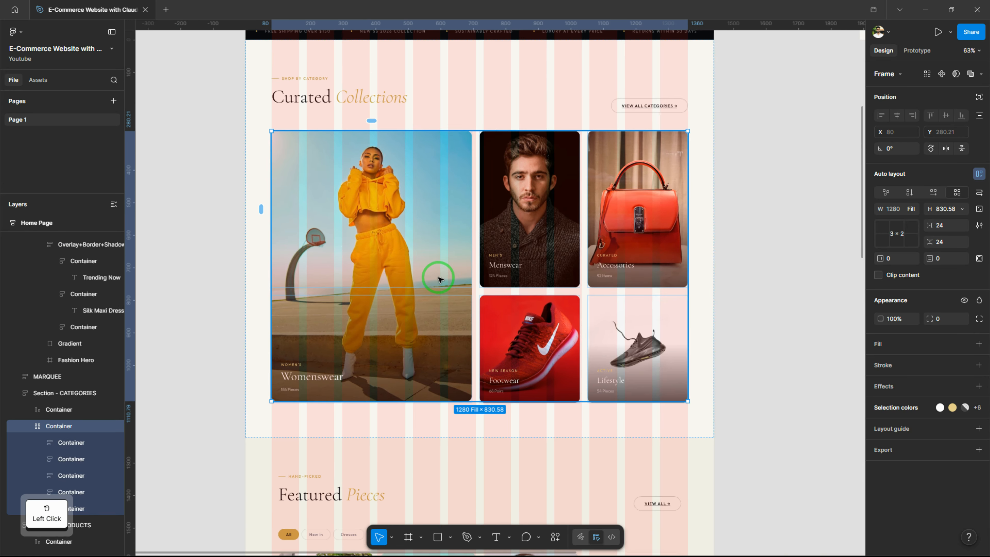
click(432, 276)
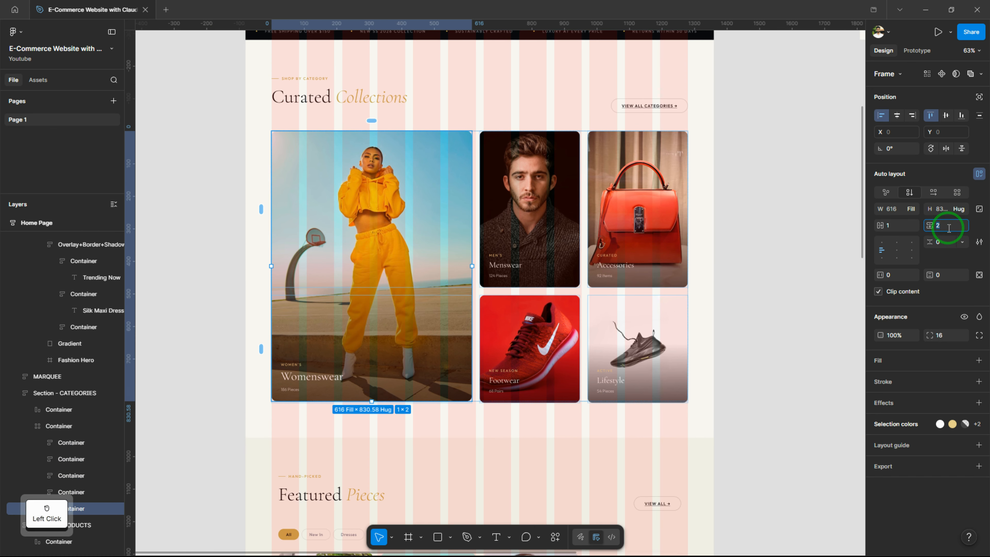
text(1)
key(Return)
text(2)
key(Return)
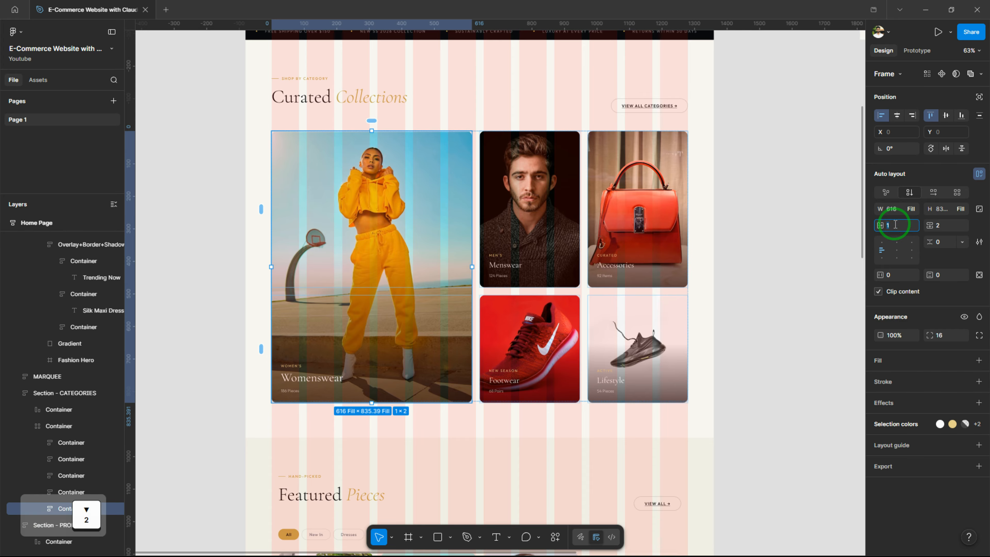
text(2)
key(Return)
text(1)
key(Return)
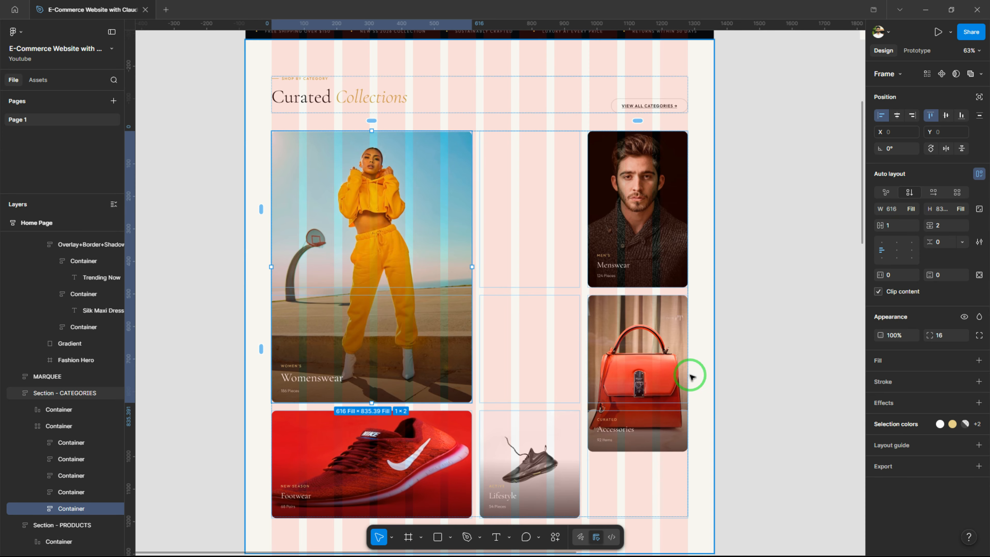
Move the Menswear, Accessories, Footwear and Lifestyle cards back into a two-by-two arrangement beside the Womenswear card
click(635, 273)
key(Left)
click(635, 358)
key(Up)
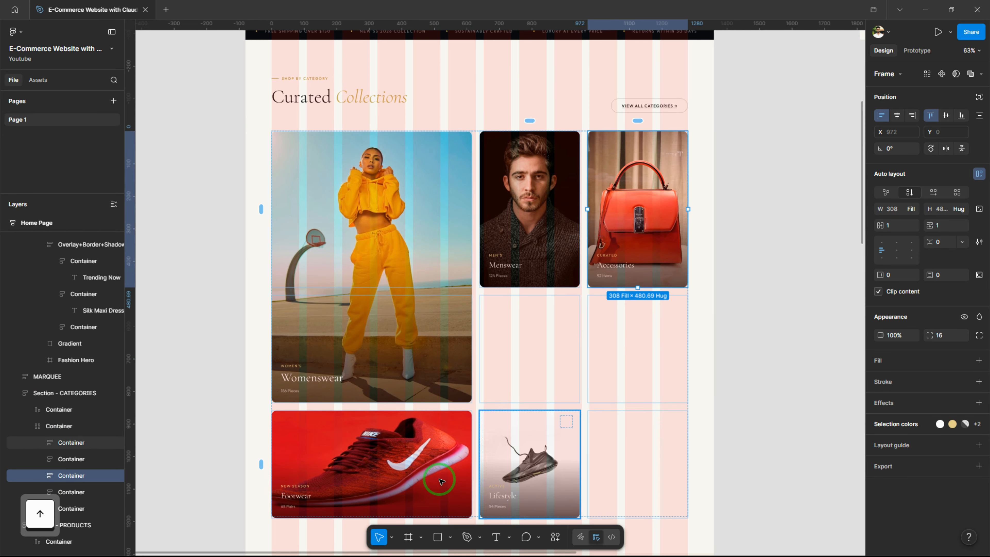
click(515, 469)
key(Right)
click(417, 464)
key(Right)
key(Up)
click(633, 470)
key(Up)
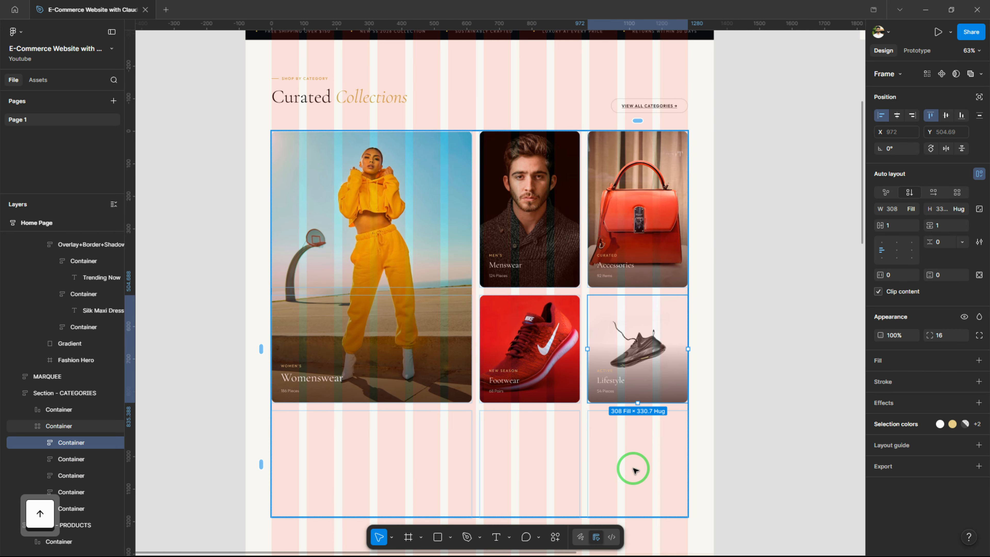
Reduce the Curated Collections card grid to 2 rows
click(634, 470)
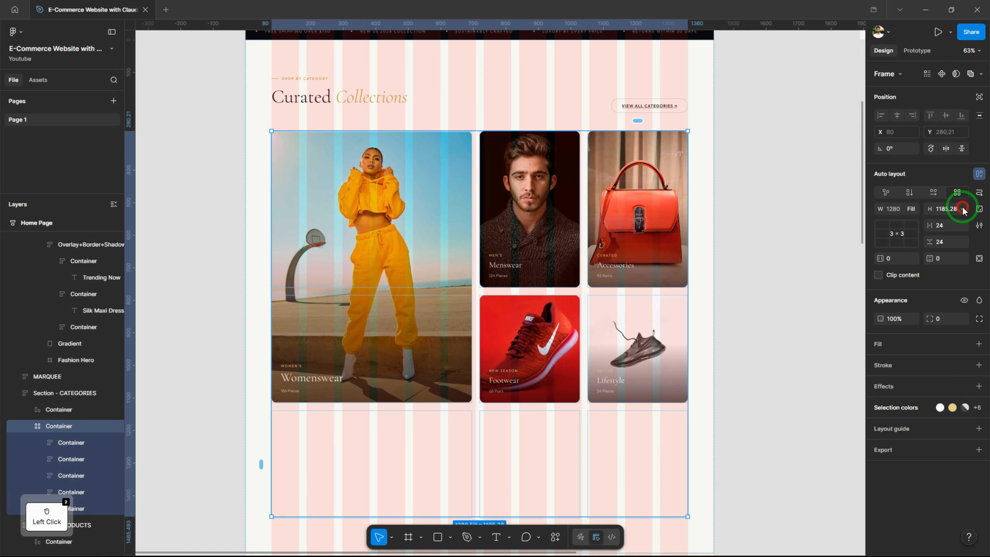
click(903, 234)
text(2)
key(Return)
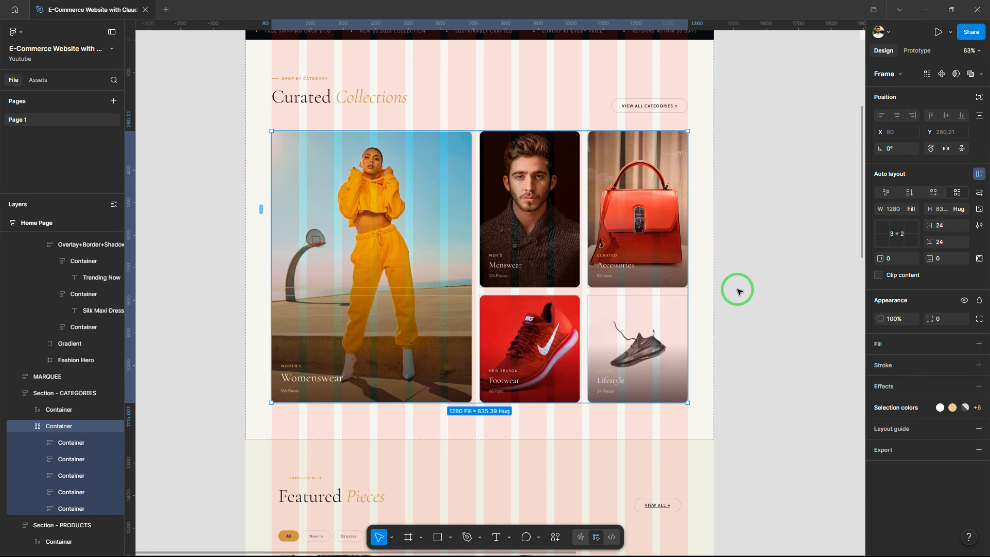
Widen the first column of the Curated Collections grid to a fixed 628
click(382, 122)
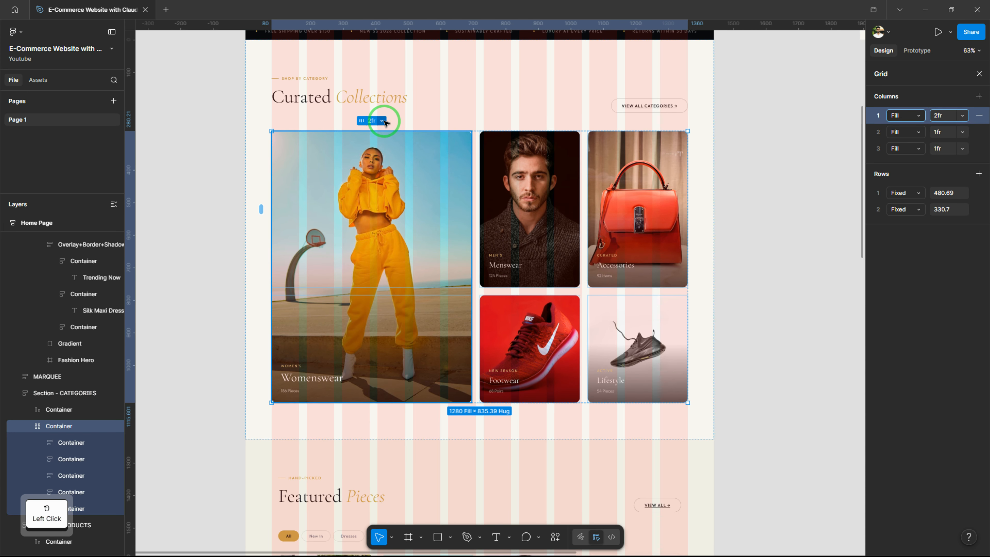
drag(471, 215, 475, 212)
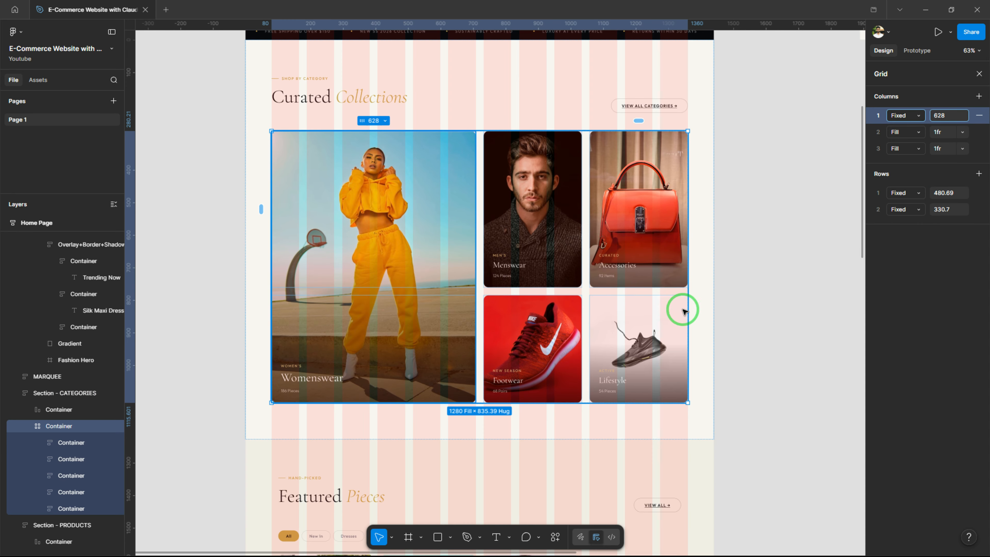
click(983, 74)
click(746, 217)
Set the horizontal padding of the Featured Pieces section to 80
drag(423, 245, 422, 220)
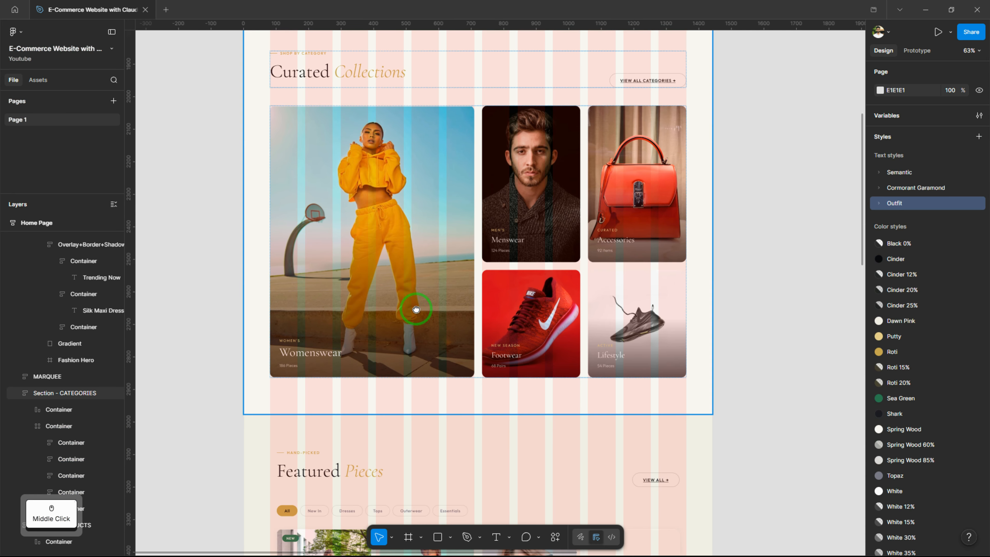
drag(415, 309, 426, 130)
drag(439, 353, 451, 175)
click(451, 175)
click(895, 259)
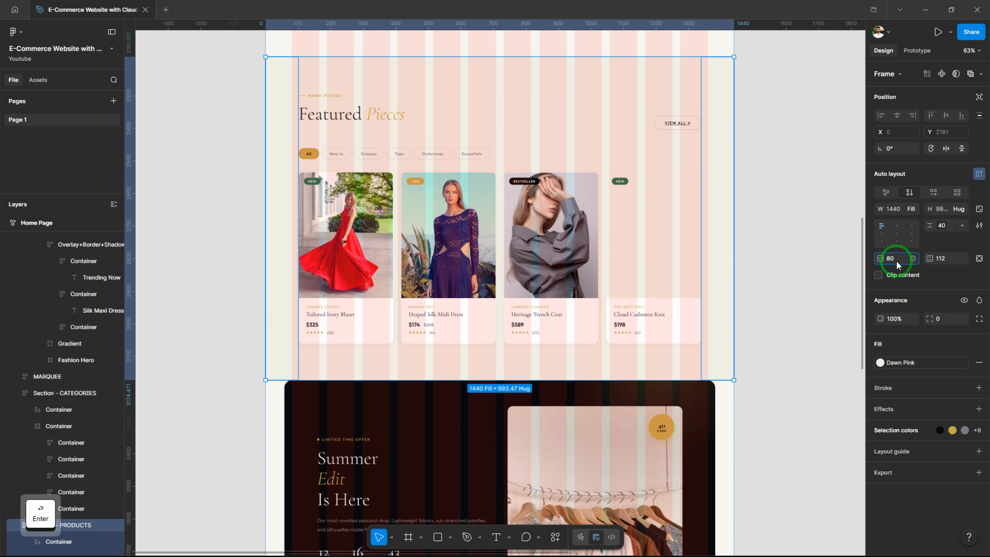
text(80)
key(Return)
Select the empty image area of the Cloud Cashmere Knit card and open the Unsplash plugin
drag(752, 285, 735, 305)
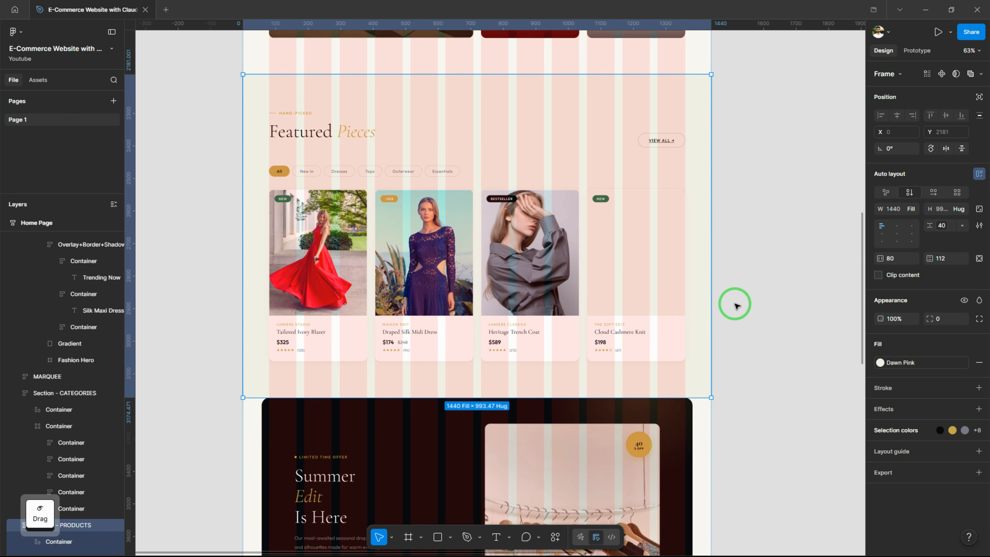
double_click(626, 269)
double_click(625, 263)
double_click(629, 266)
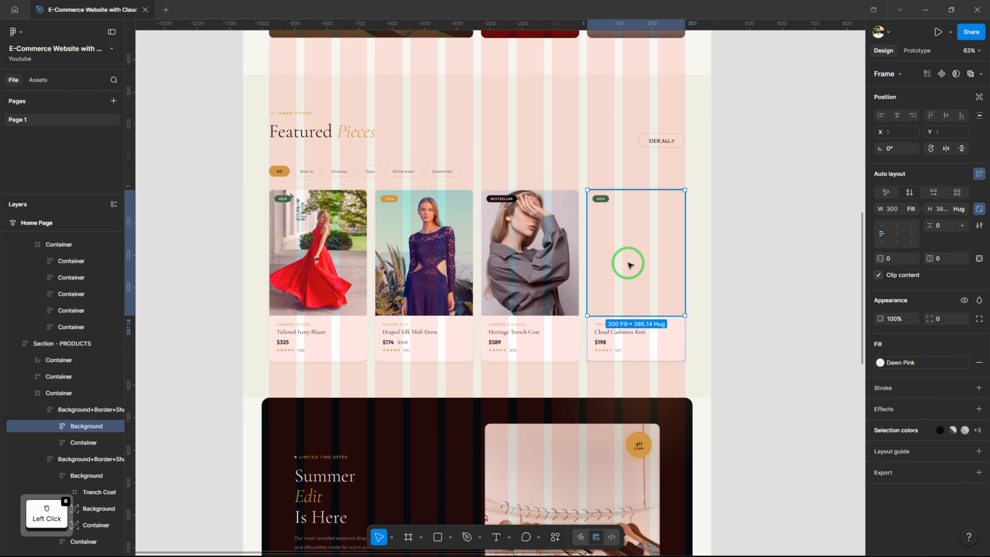
key(ctrl+k)
text(uns)
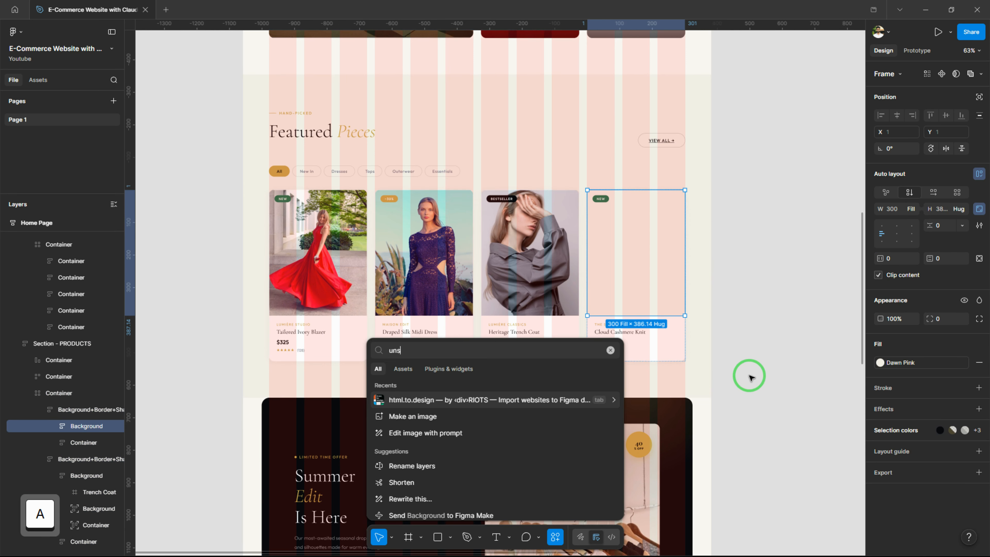
text(plash)
click(614, 398)
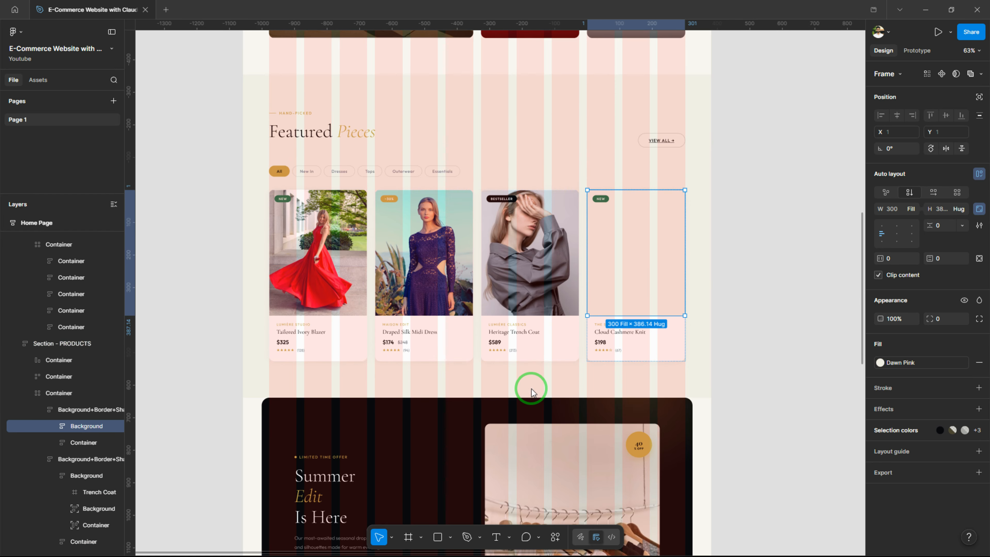
Hide the layout guides and search Unsplash for the product title "Cloud Cashmere Knit"
key(shift+g)
drag(533, 349, 353, 350)
scroll(500, 298, up, 3)
drag(435, 306, 451, 307)
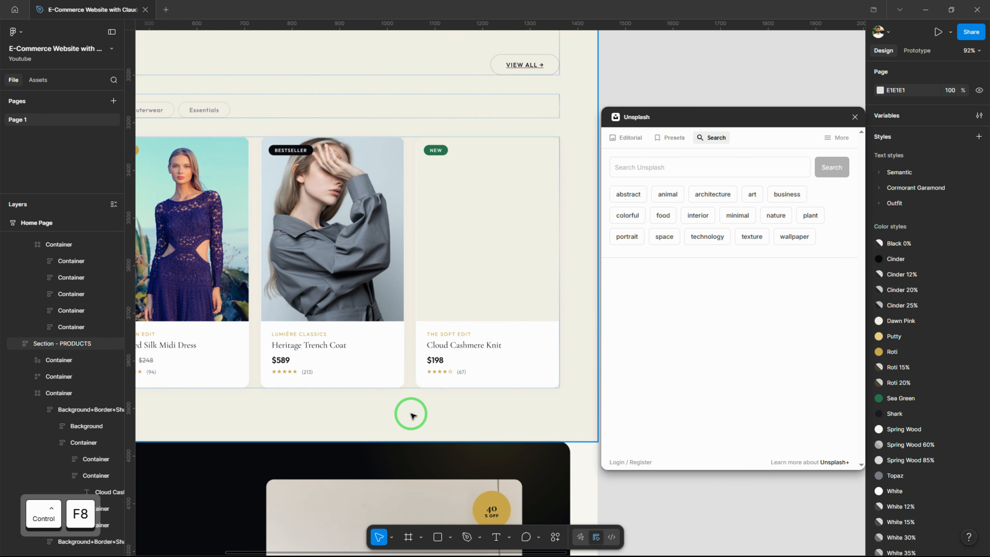
double_click(437, 317)
key(ctrl+c)
click(701, 167)
key(ctrl+v)
click(826, 176)
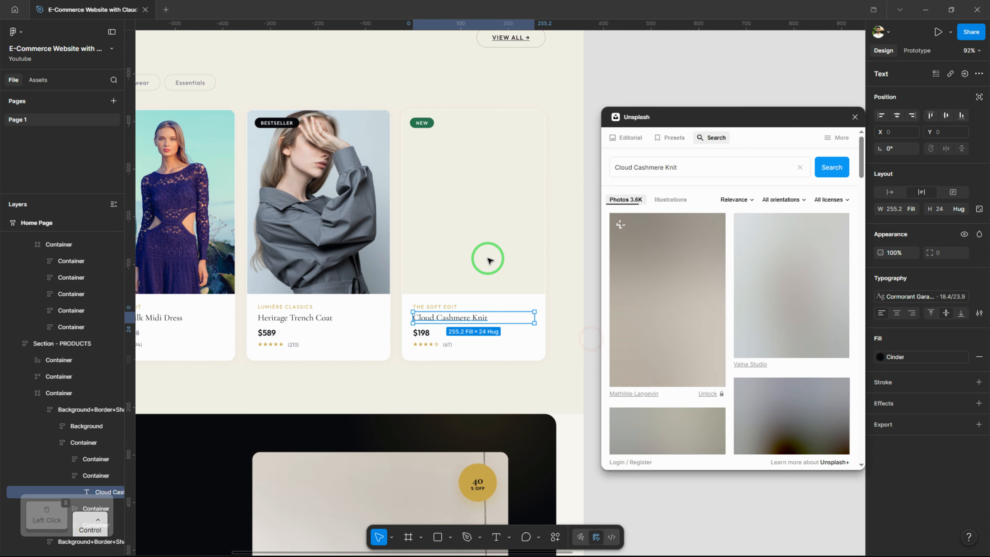
Fill the Cloud Cashmere Knit card's image area with the photo of a woman in a white sweater holding flowers, and close Unsplash
ctrl+click(534, 291)
scroll(775, 312, down, 5)
scroll(774, 311, down, 6)
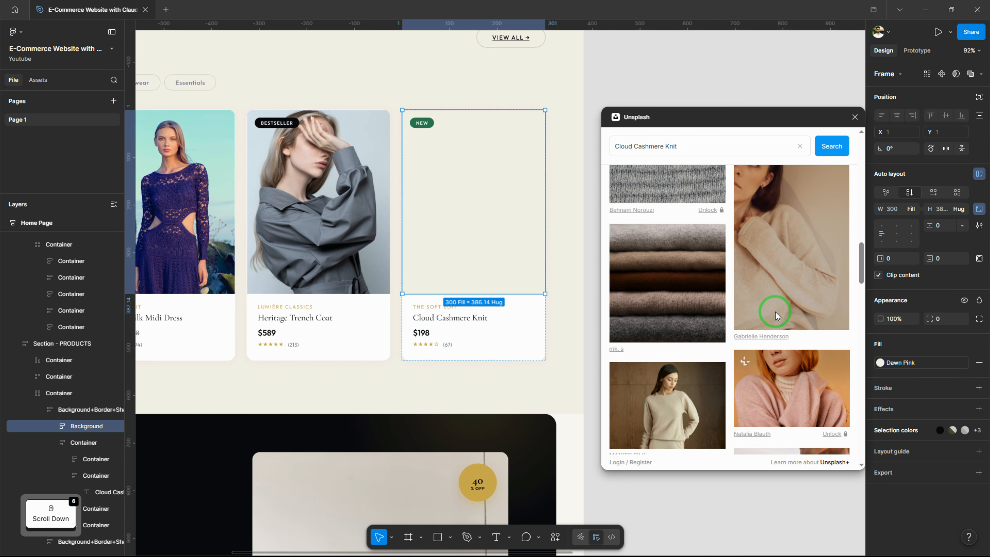
scroll(774, 311, down, 6)
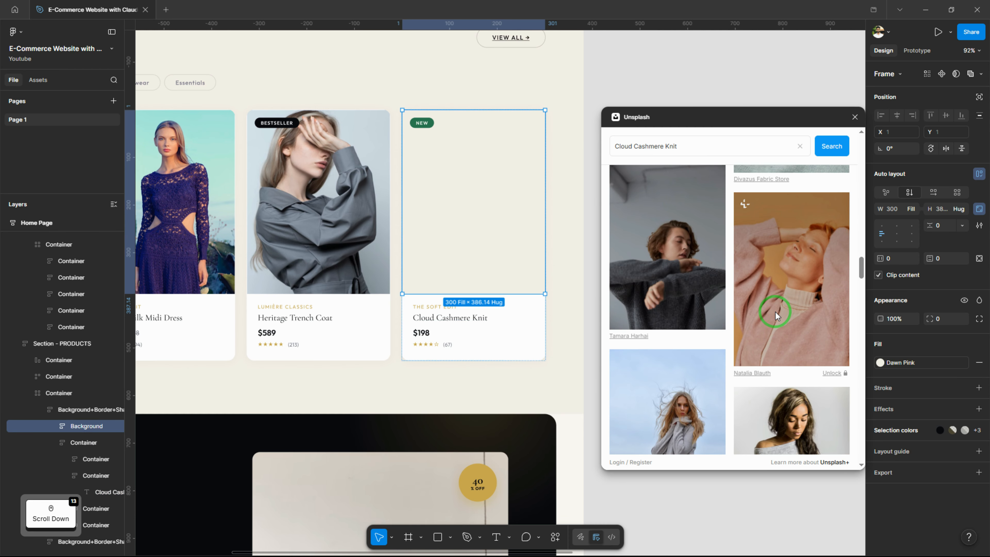
scroll(769, 303, down, 5)
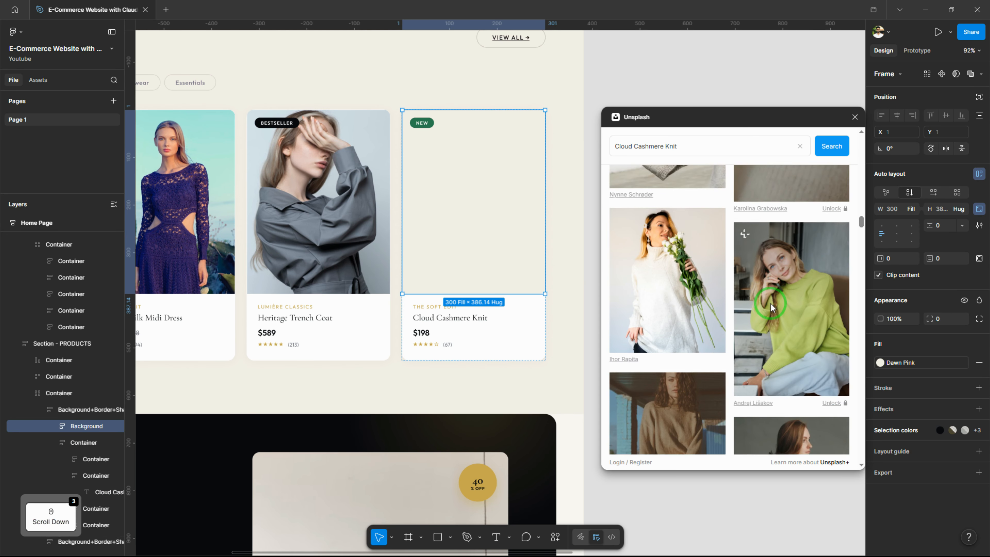
click(691, 317)
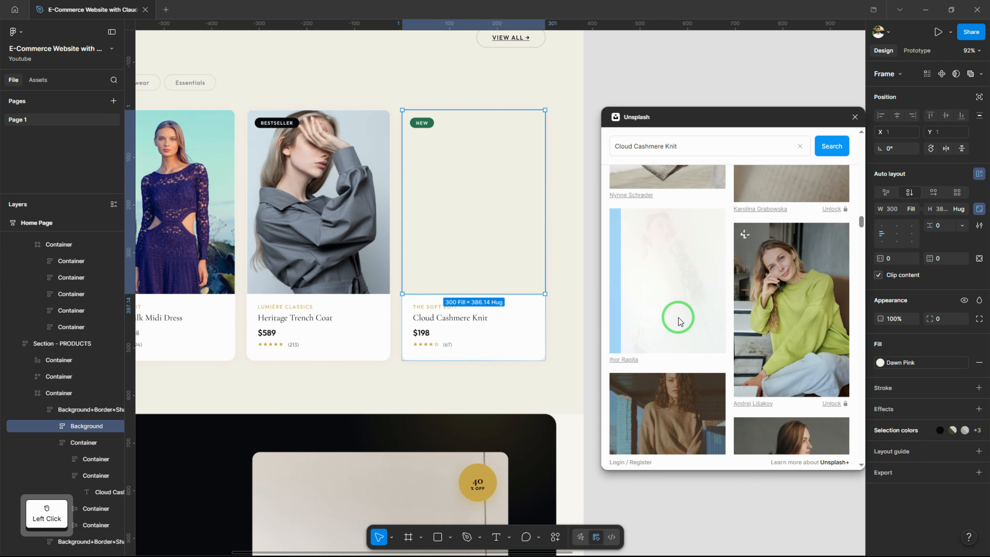
click(854, 117)
click(734, 243)
scroll(734, 243, down, 1)
Crop the Tailored Ivory Blazer card's photo, enlarging and repositioning the woman in the red dress within the frame
drag(581, 262, 662, 259)
drag(306, 264, 350, 293)
ctrl+click(348, 272)
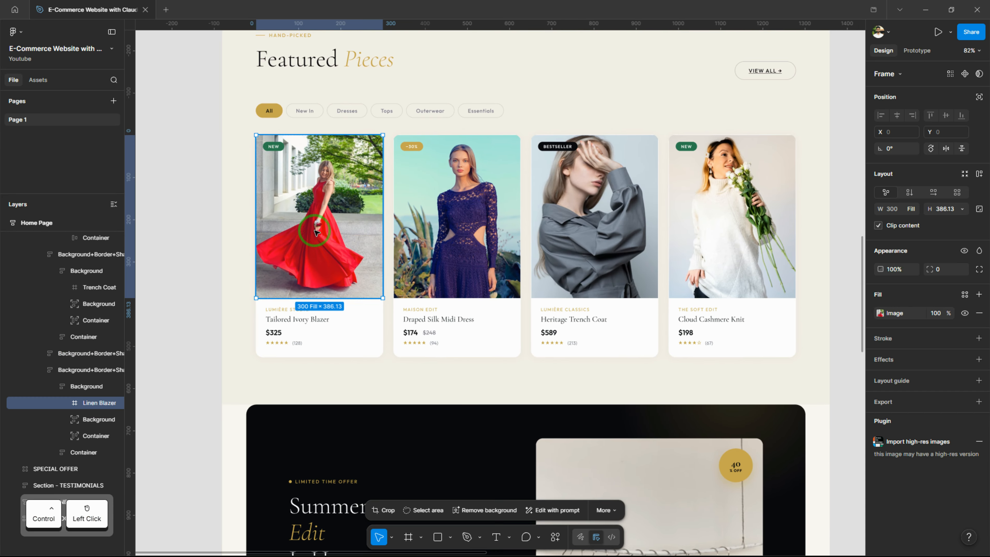
click(880, 313)
click(782, 305)
click(779, 274)
click(783, 305)
click(781, 333)
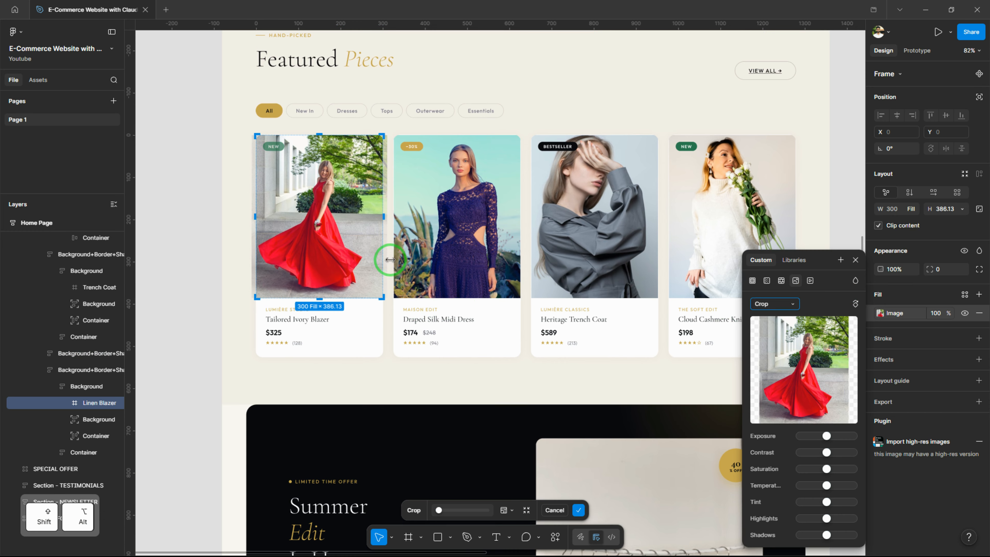
alt+shift+drag(390, 259, 402, 260)
drag(327, 225, 335, 221)
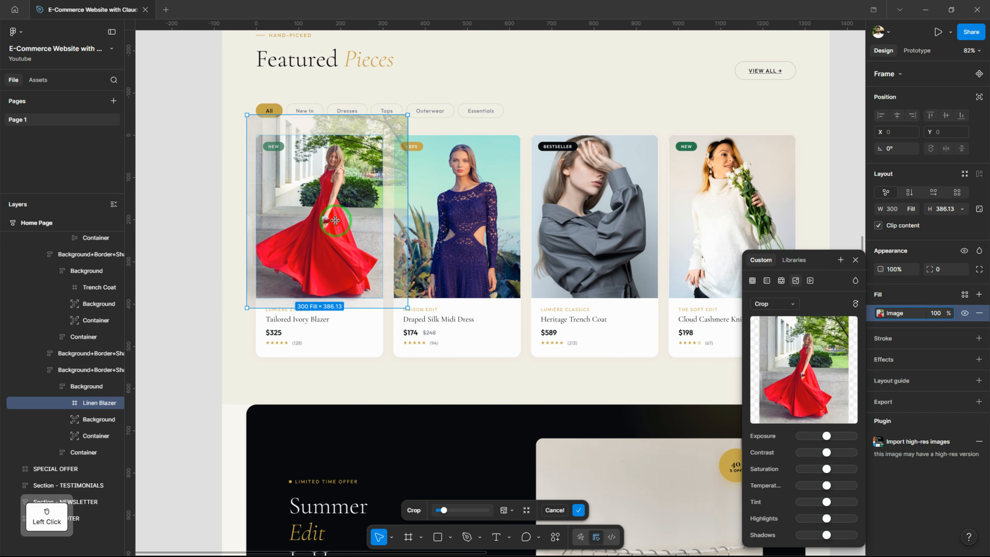
click(855, 262)
Apply the crop on the Tailored Ivory Blazer card's photo and review the page from Featured Pieces down to the testimonials
drag(498, 318, 455, 297)
drag(524, 354, 524, 263)
click(524, 263)
scroll(524, 263, down, 2)
drag(670, 388, 643, 248)
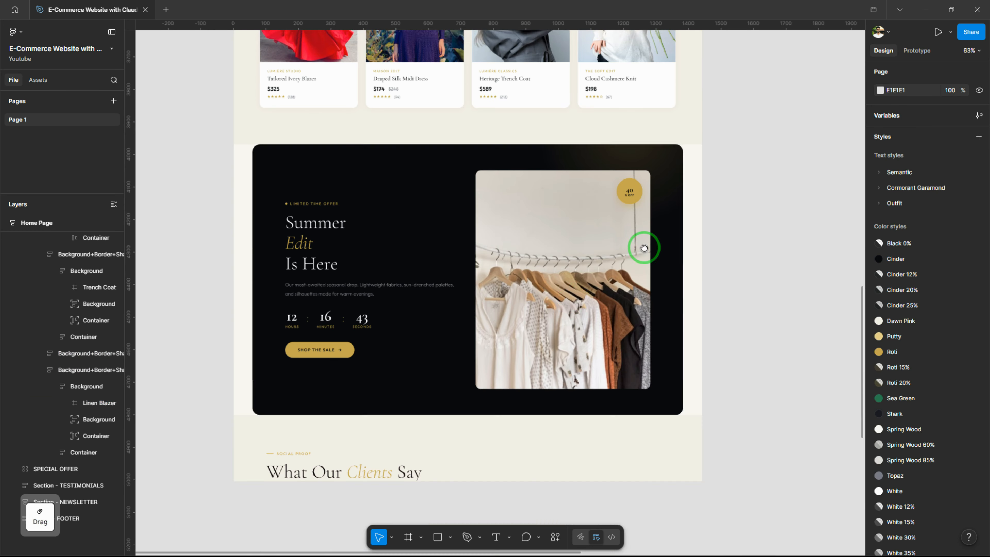
drag(626, 332, 634, 273)
drag(399, 274, 395, 314)
scroll(304, 281, up, 1)
scroll(384, 310, down, 5)
click(450, 175)
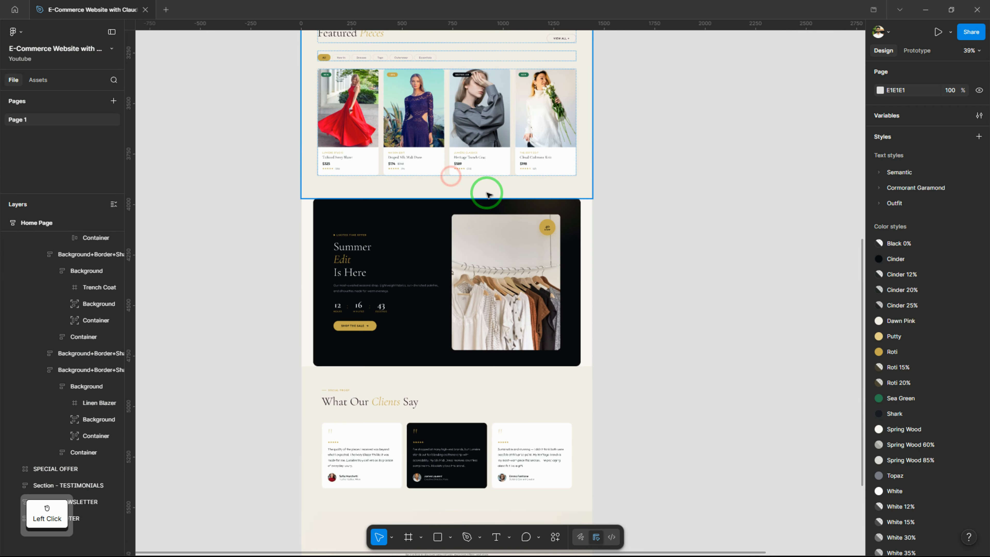
Show the layout guides and resize the SPECIAL OFFER frame symmetrically to 1280 wide, matching the 80 margins
click(431, 296)
click(307, 285)
scroll(631, 269, down, 1)
scroll(389, 249, up, 1)
click(389, 243)
key(alt)
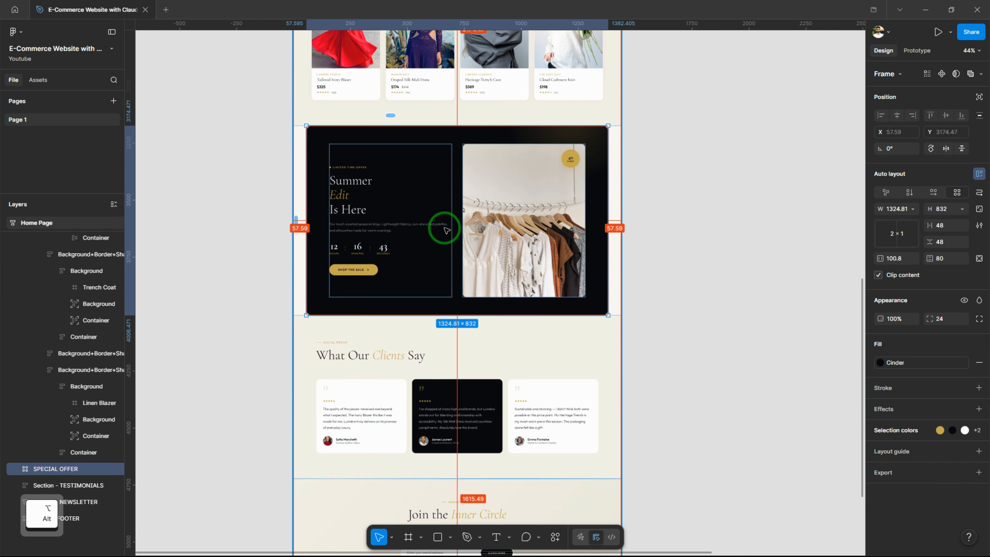
scroll(448, 230, up, 1)
key(shift+g)
drag(640, 250, 633, 196)
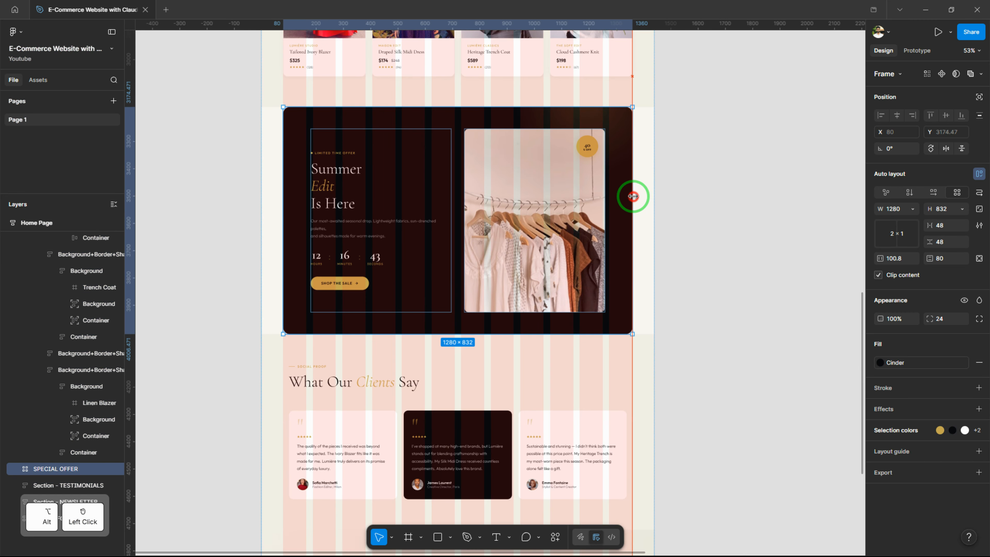
Swap the two grid columns of the SPECIAL OFFER frame so the clothing rack image comes before the text
key(alt)
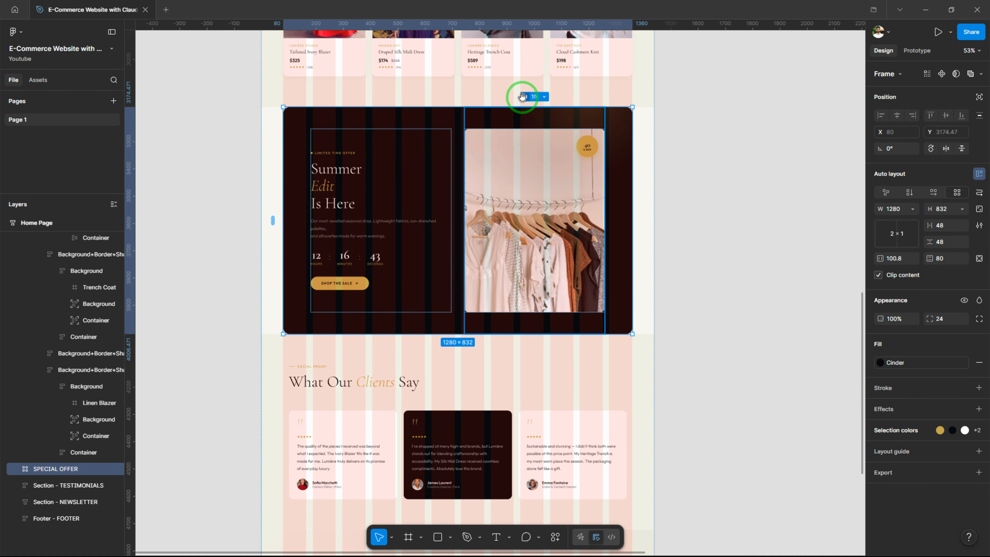
drag(522, 96, 353, 97)
scroll(681, 220, up, 2)
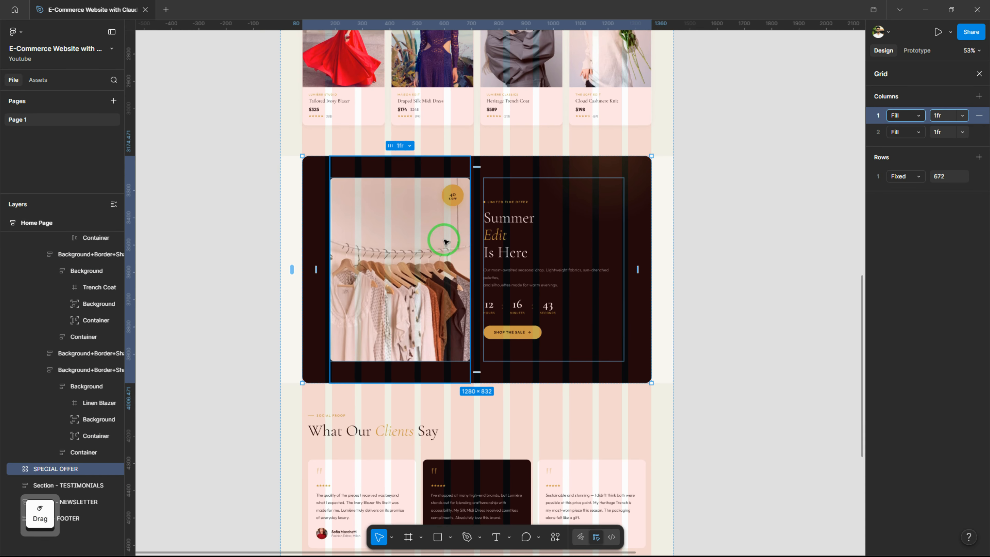
Set the SPECIAL OFFER grid's image column to a fixed width of 528 and its column gap to 24
click(459, 196)
click(391, 145)
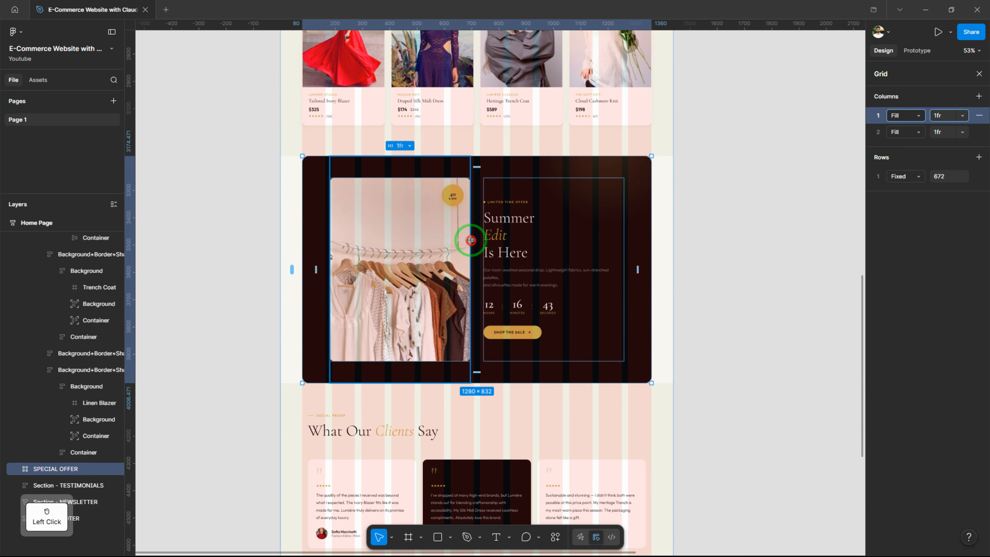
drag(470, 240, 474, 239)
scroll(470, 398, up, 6)
scroll(490, 343, down, 5)
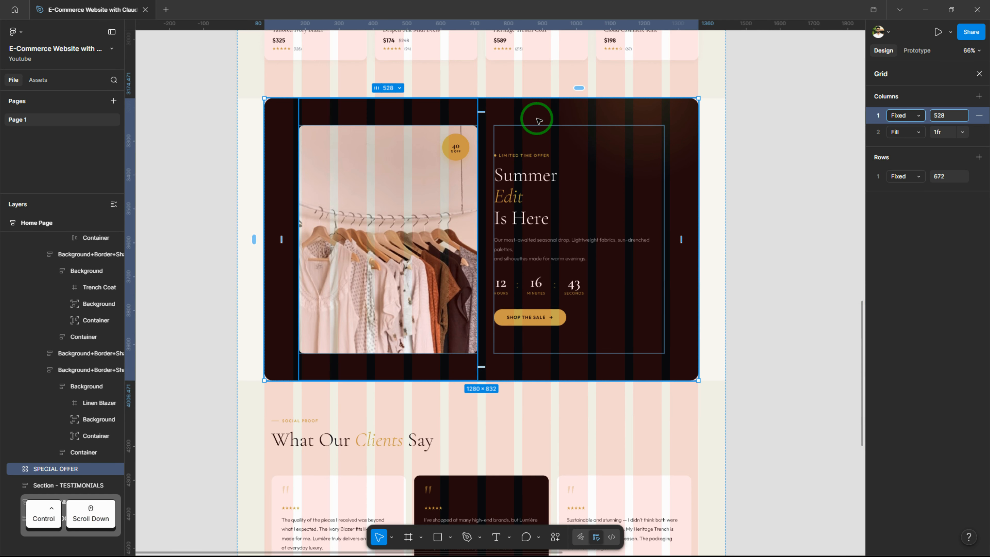
click(489, 207)
key(Return)
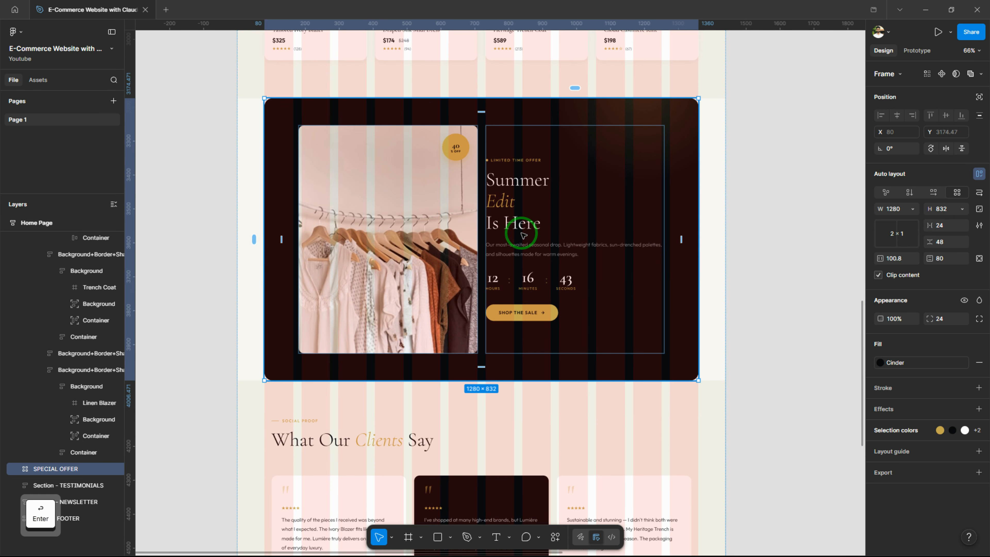
Close the grid settings and set the SPECIAL OFFER frame's horizontal padding to 108
click(634, 254)
click(572, 88)
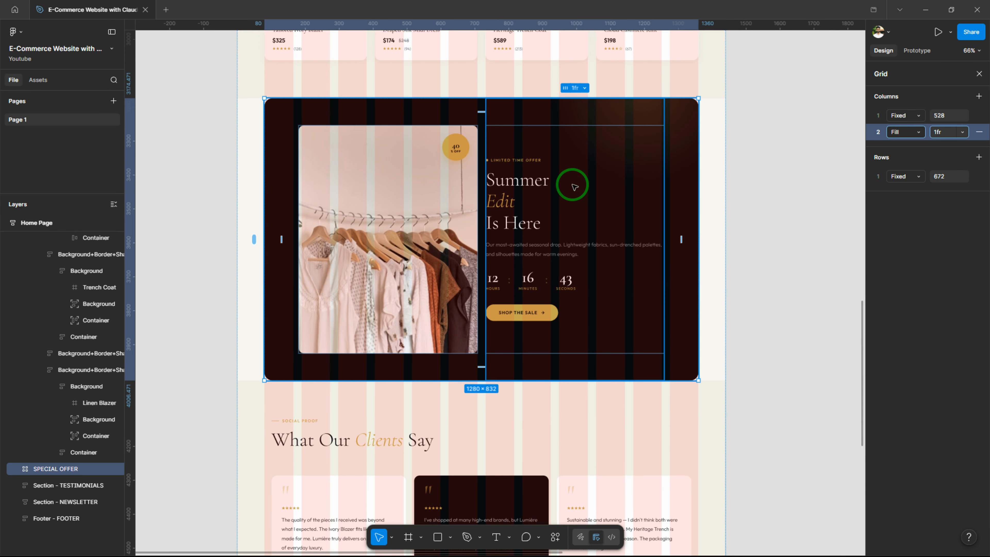
click(979, 73)
drag(881, 259, 502, 288)
click(527, 222)
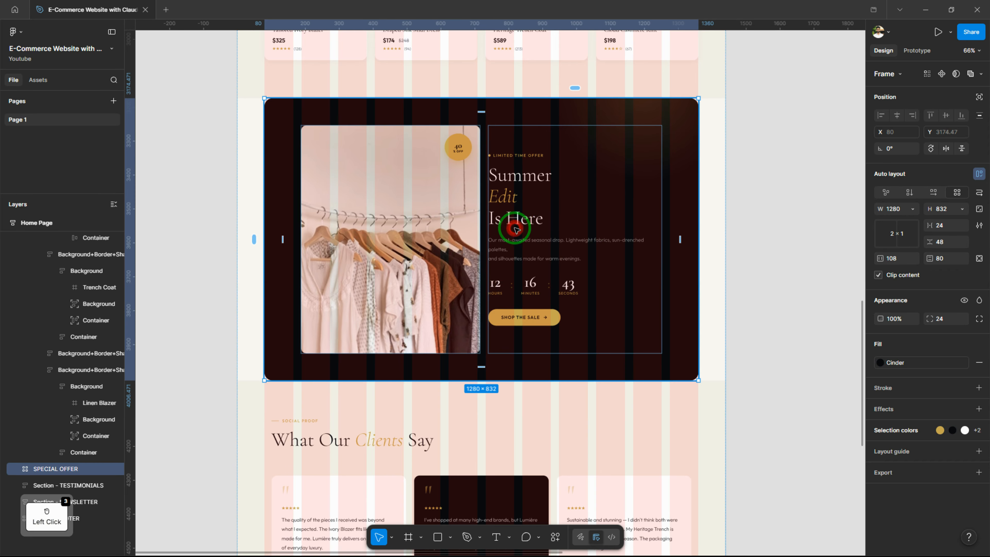
Set the SPECIAL OFFER grid's image column to a fixed width of 520, aligned with the layout guide
click(453, 172)
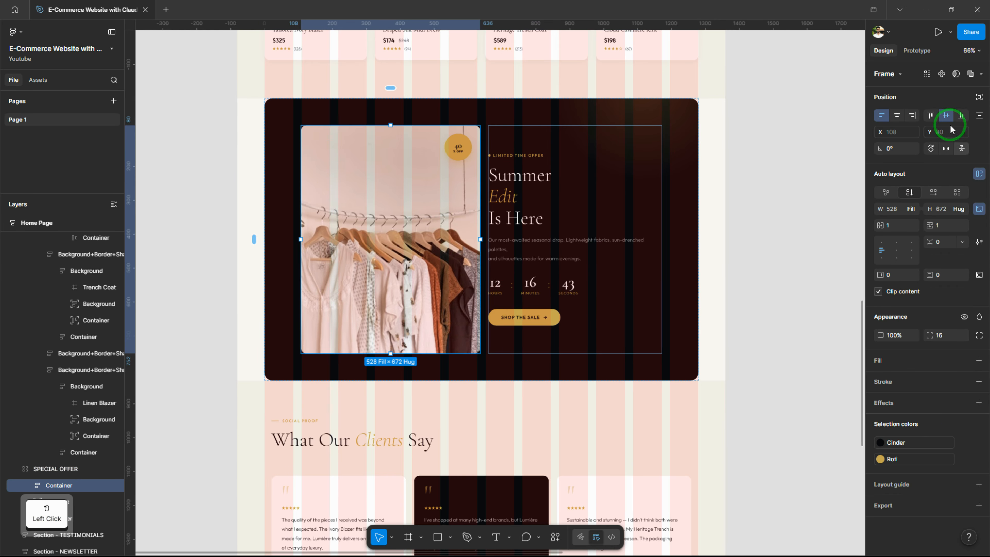
click(383, 89)
drag(480, 206, 478, 207)
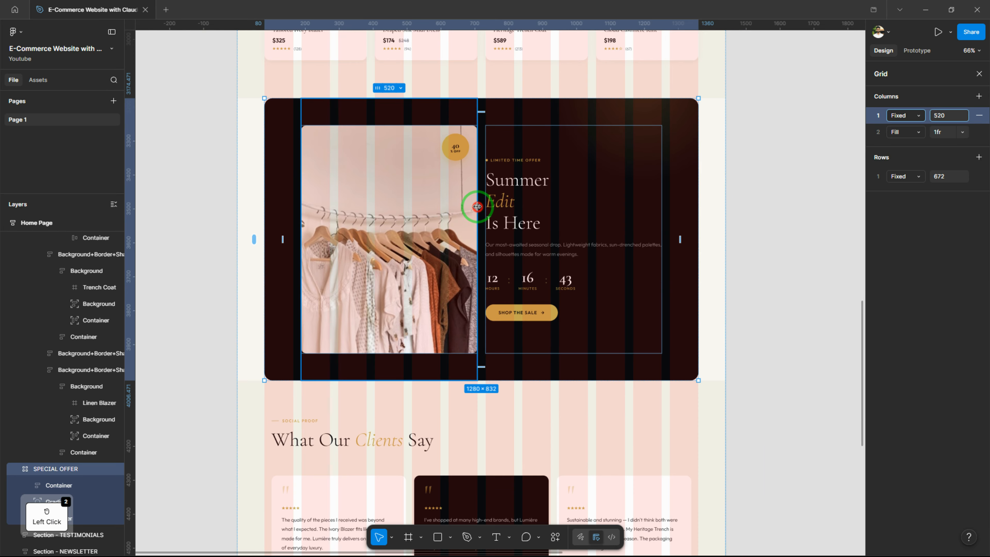
scroll(477, 366, up, 5)
scroll(479, 370, down, 5)
click(543, 226)
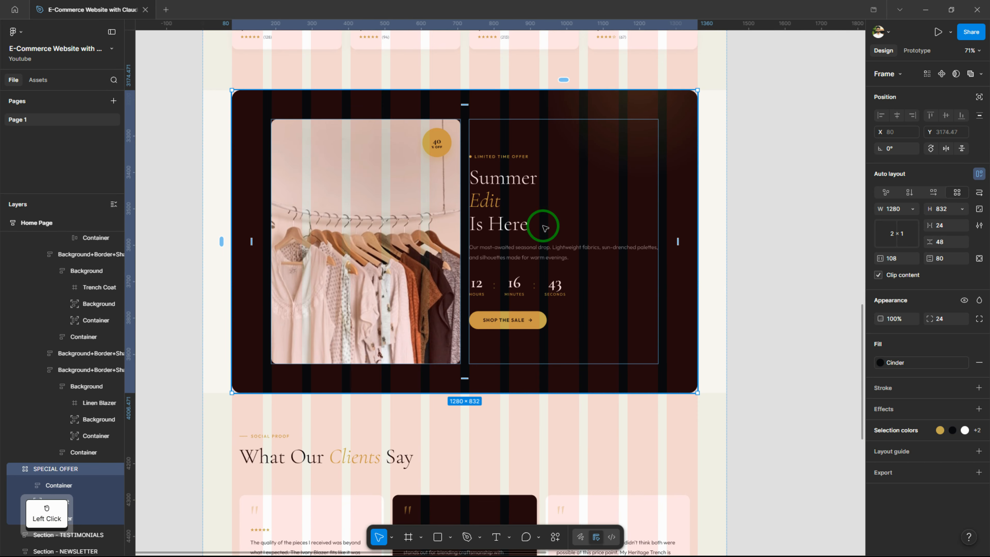
Add horizontal padding to the Summer Edit text container and hide the layout guides
click(522, 231)
drag(888, 274, 904, 282)
click(778, 254)
key(shift+g)
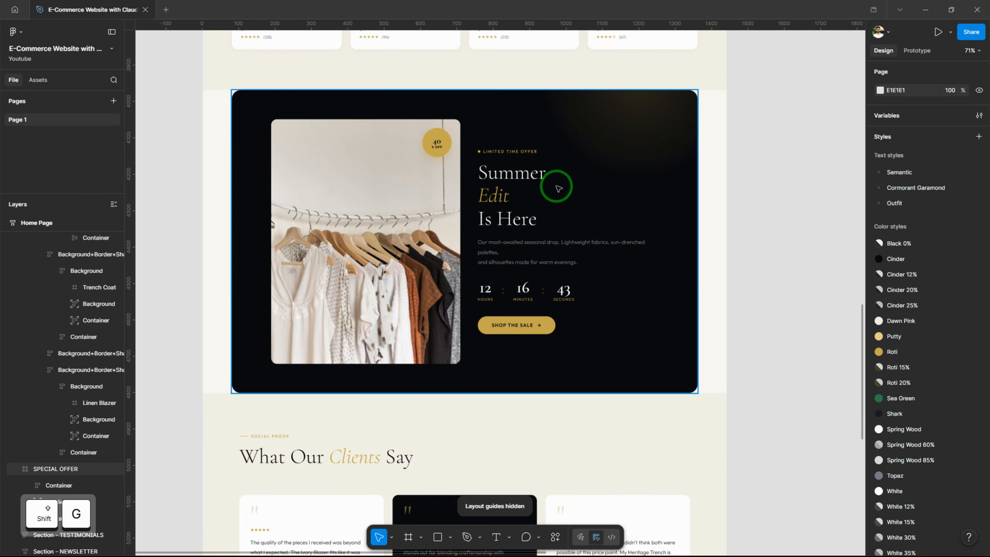
Set the TESTIMONIALS section's horizontal padding to 80
scroll(495, 356, down, 1)
drag(495, 357, 500, 100)
click(495, 313)
click(903, 260)
text(80)
key(Return)
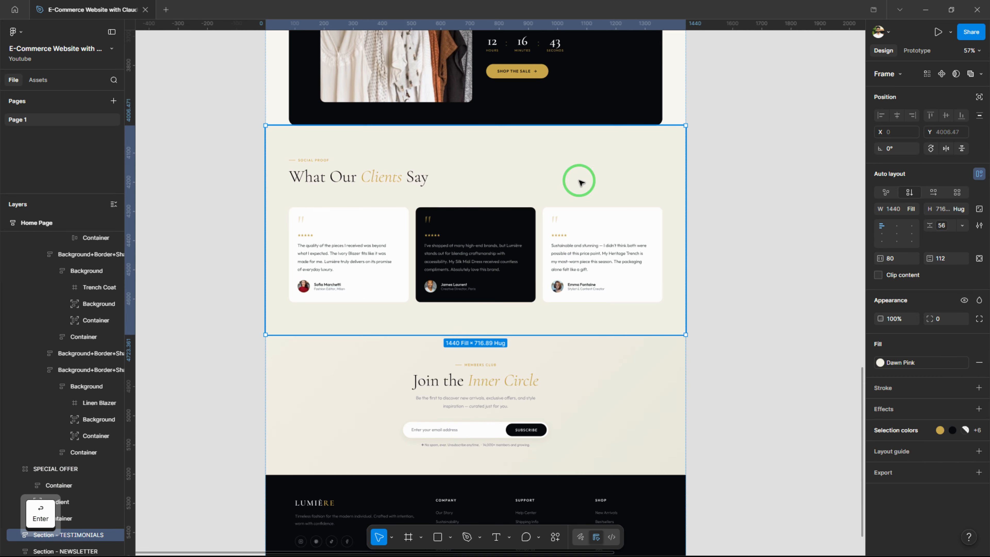
Show the layout guides and set the NEWSLETTER section's horizontal padding to 80
key(shift+g)
scroll(697, 288, down, 3)
click(676, 303)
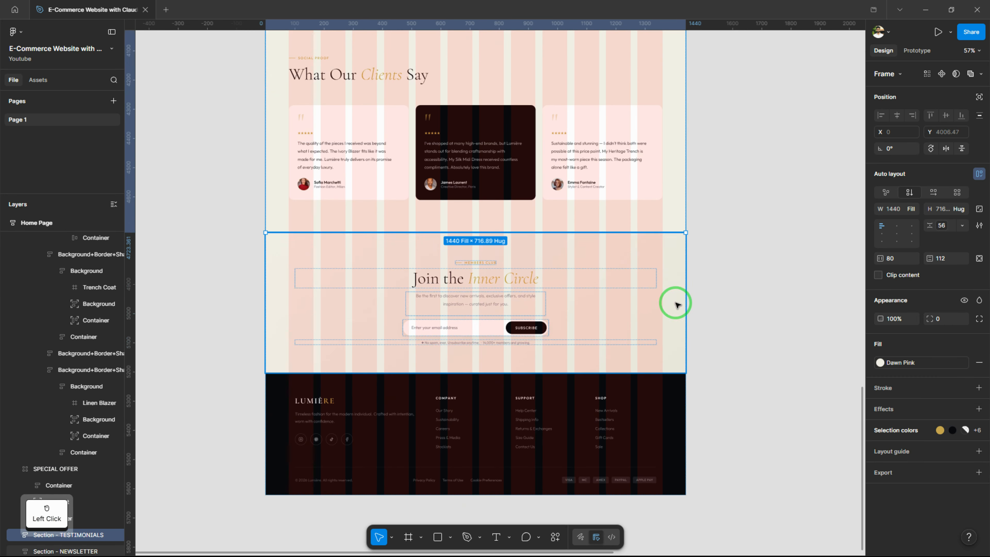
scroll(712, 266, down, 1)
Set the FOOTER section's left and right padding to 80 and hide the layout guides
click(584, 363)
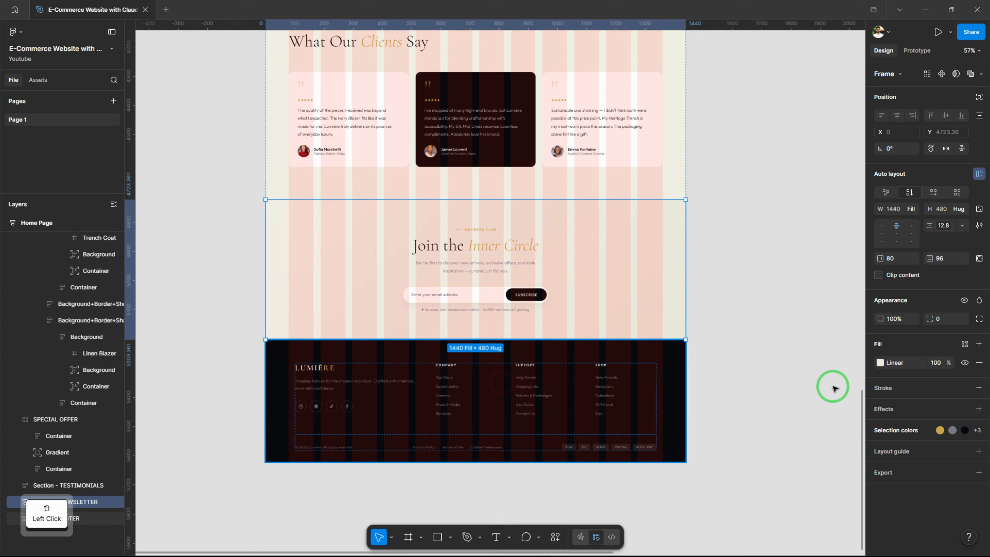
click(981, 257)
click(900, 261)
text(80)
key(Return)
key(shift+g)
click(230, 416)
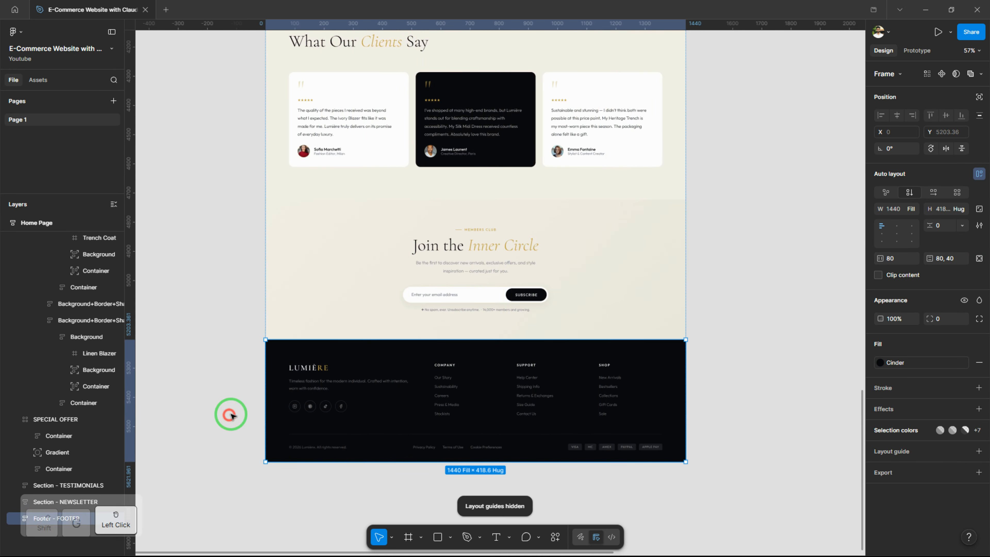
Replace the NEWSLETTER section's linear gradient fill with solid white
scroll(771, 195, down, 2)
drag(771, 195, 714, 311)
scroll(719, 125, down, 2)
drag(719, 125, 657, 102)
click(465, 338)
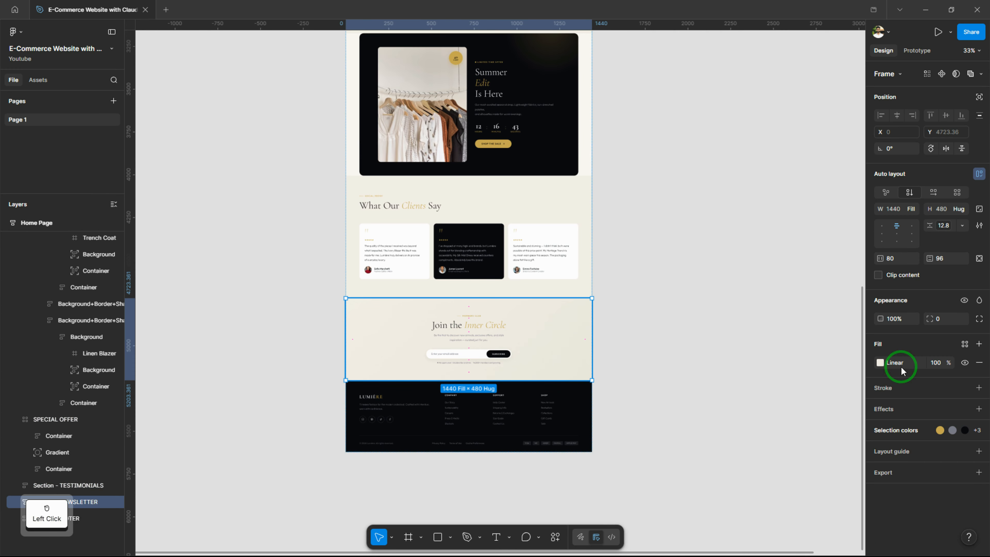
click(880, 363)
click(773, 419)
click(677, 301)
Select the Home Page frame and present it as a prototype
drag(657, 241, 649, 414)
scroll(736, 250, down, 2)
drag(737, 250, 590, 339)
click(408, 53)
click(938, 37)
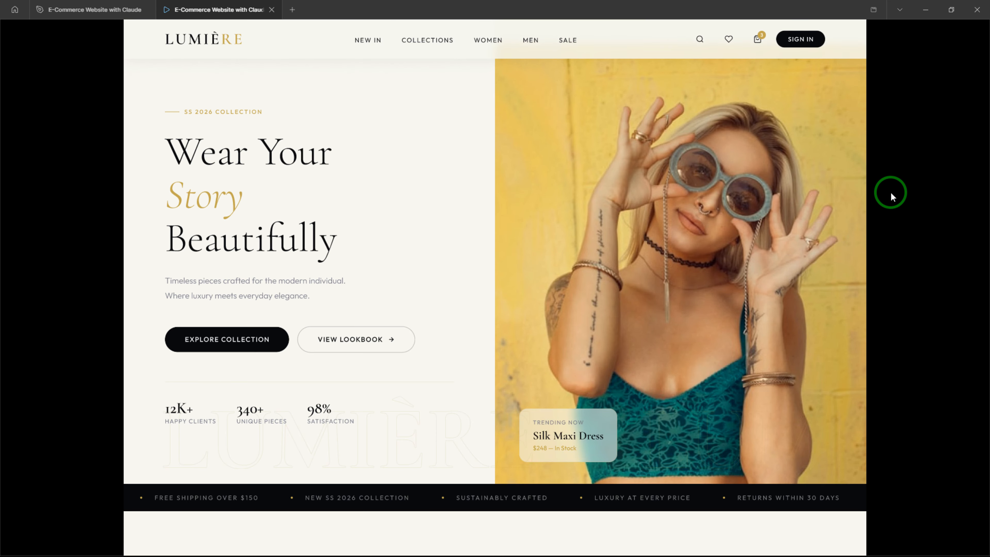
Open the prototype's display options and hide the surrounding interface
click(891, 193)
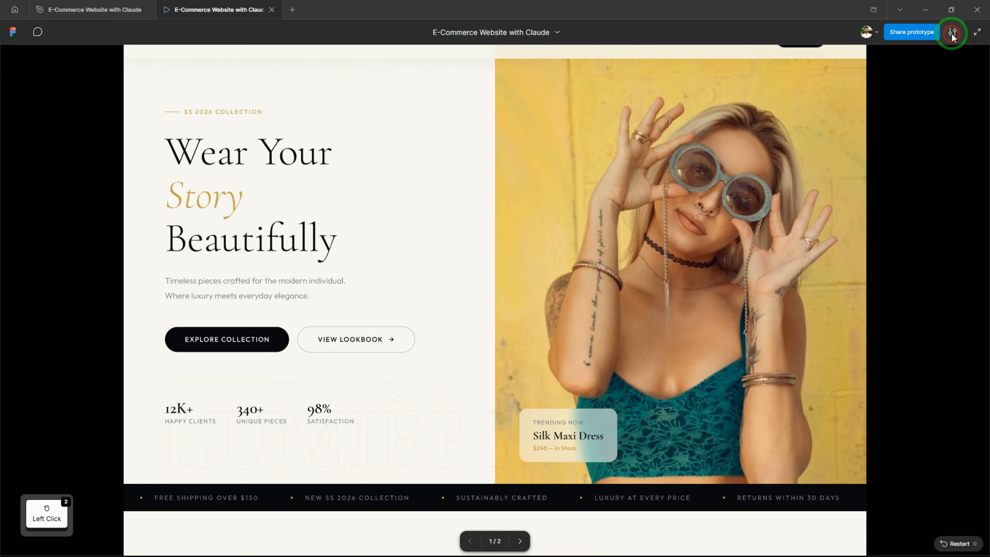
click(951, 32)
mouse_move(934, 156)
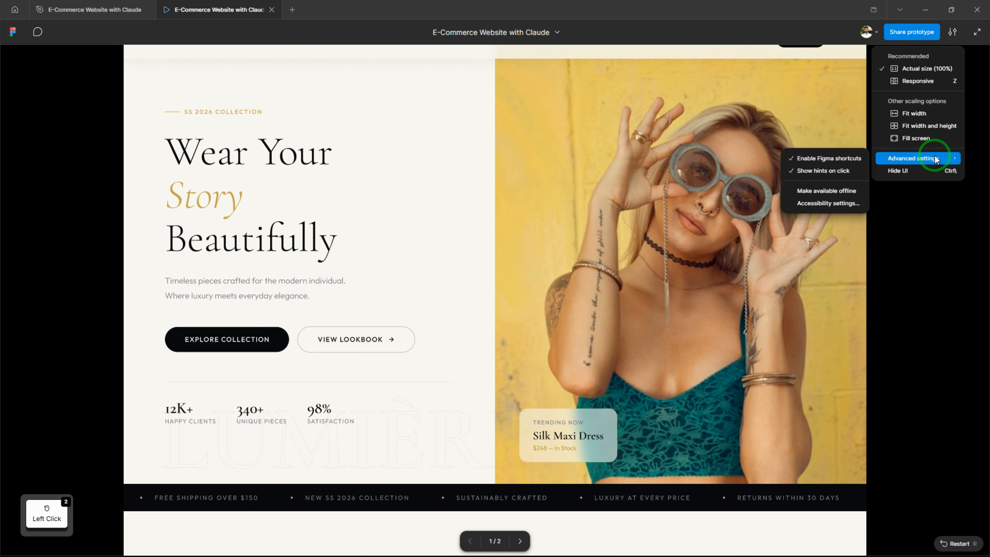
click(939, 170)
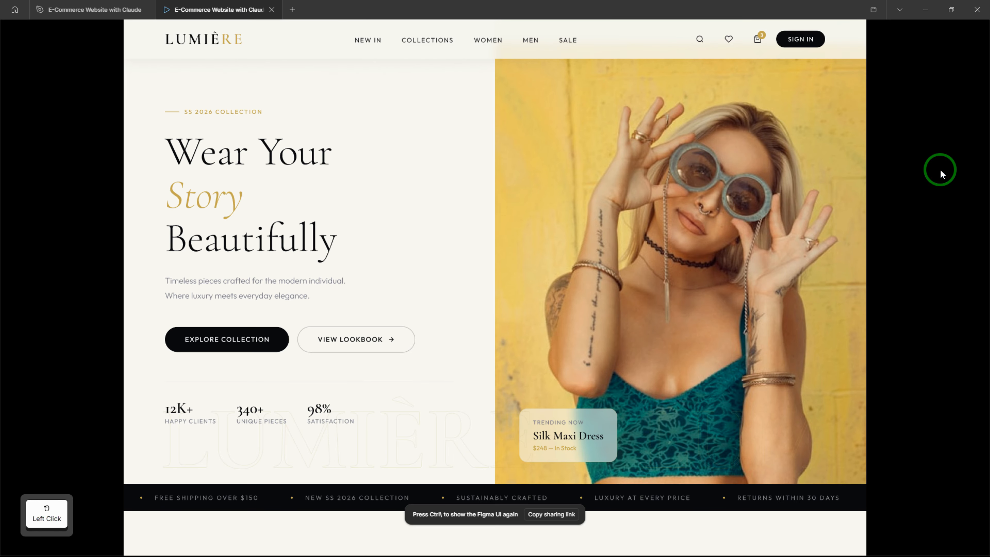
Examine the whole home page in the prototype, from the hero down to the footer and back up
scroll(792, 221, down, 5)
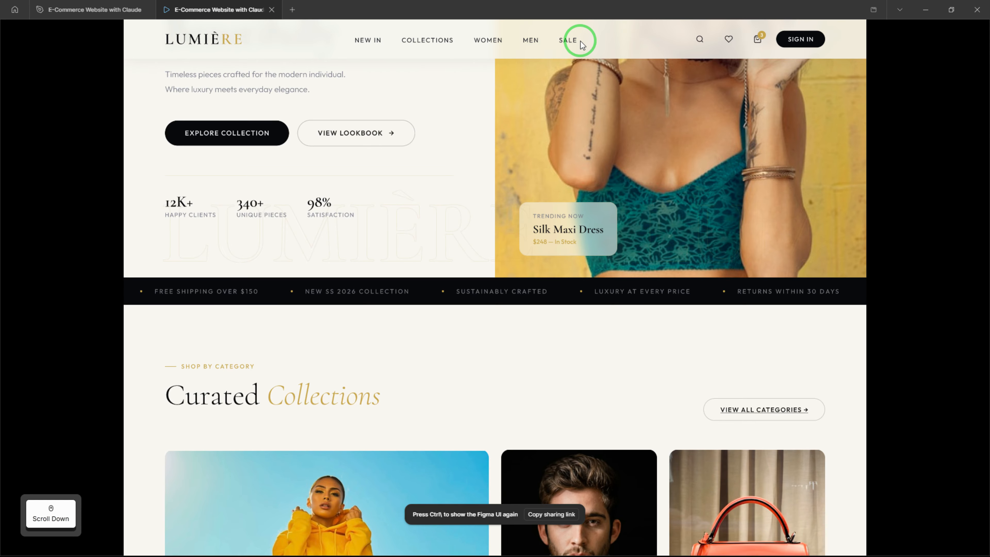
scroll(802, 290, down, 12)
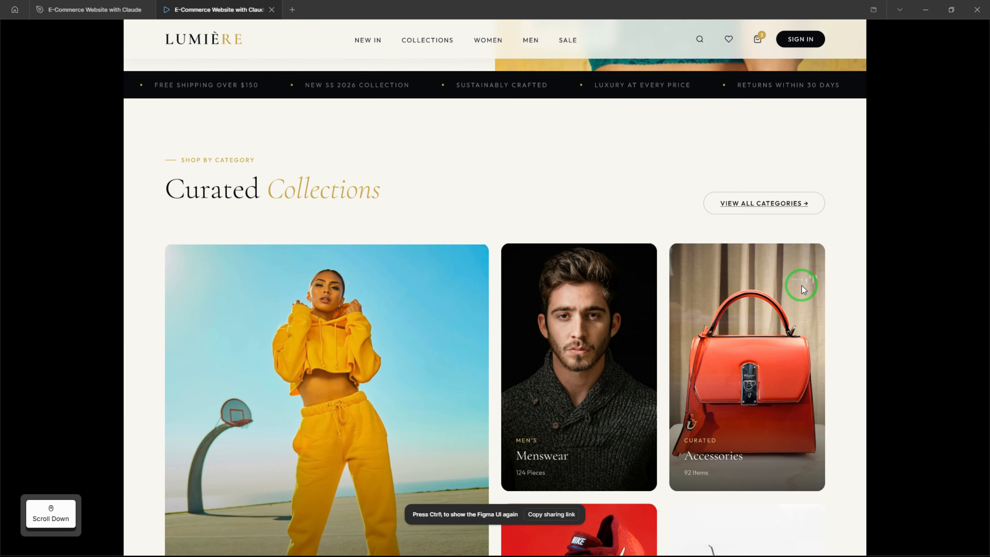
scroll(821, 286, down, 20)
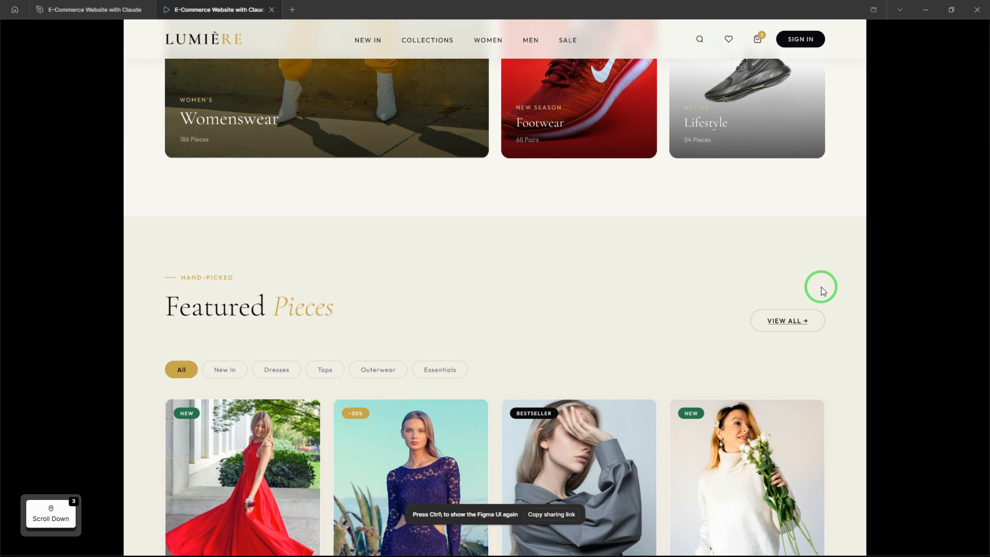
scroll(820, 287, down, 10)
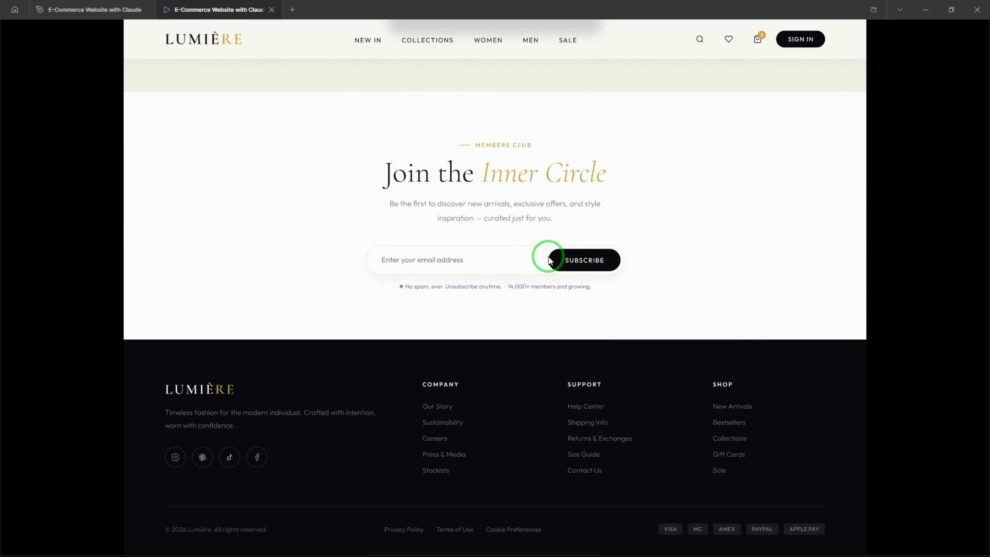
click(450, 259)
scroll(744, 374, up, 15)
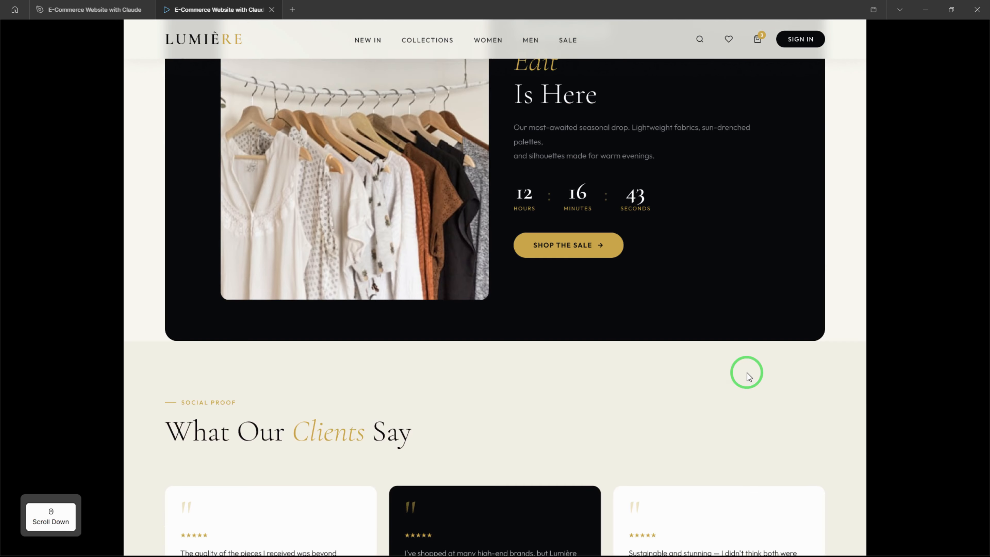
scroll(744, 373, down, 5)
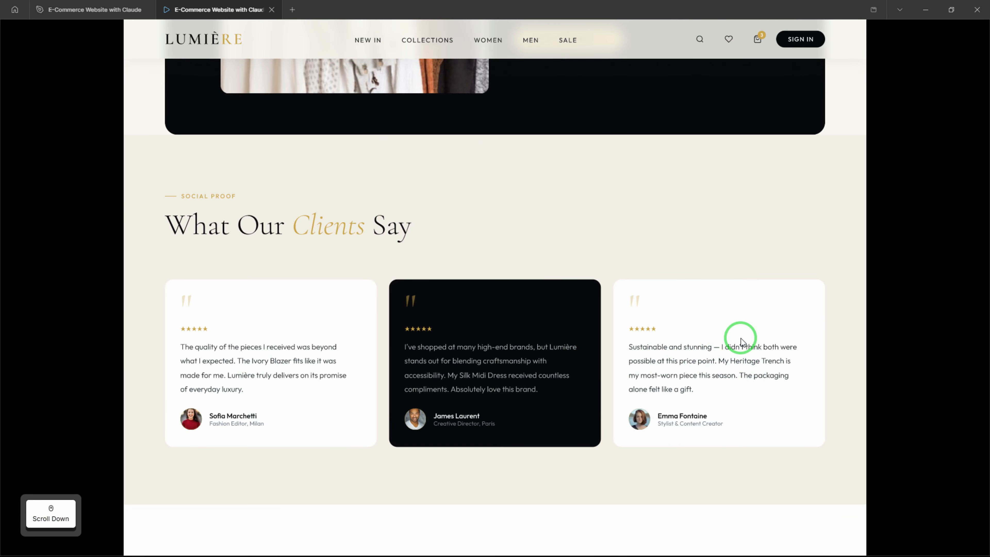
scroll(740, 340, up, 20)
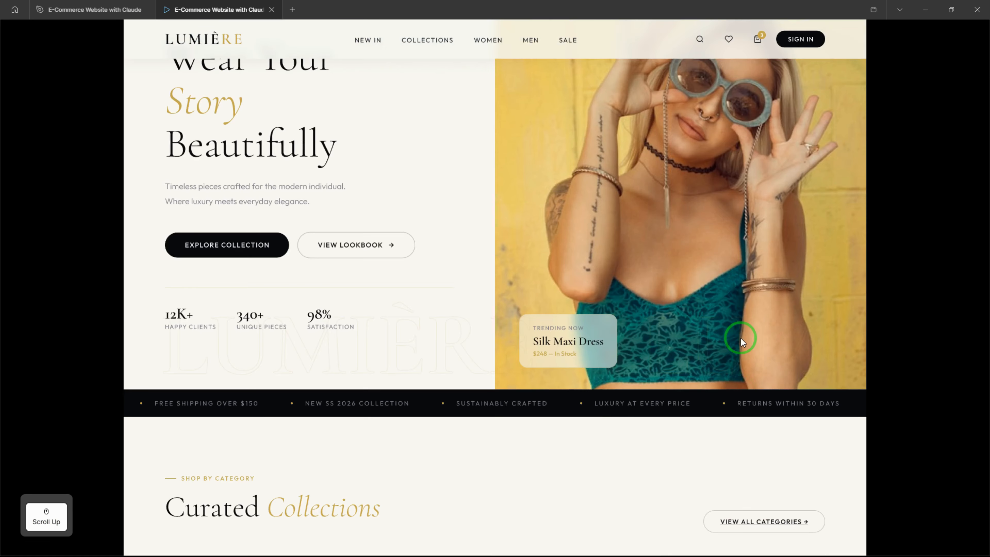
scroll(740, 339, up, 2)
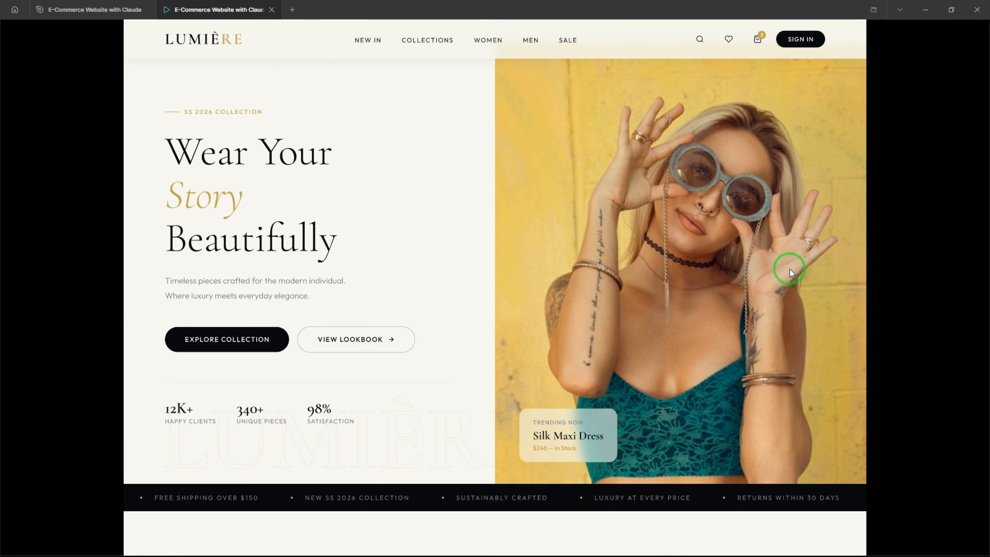
scroll(893, 237, up, 1)
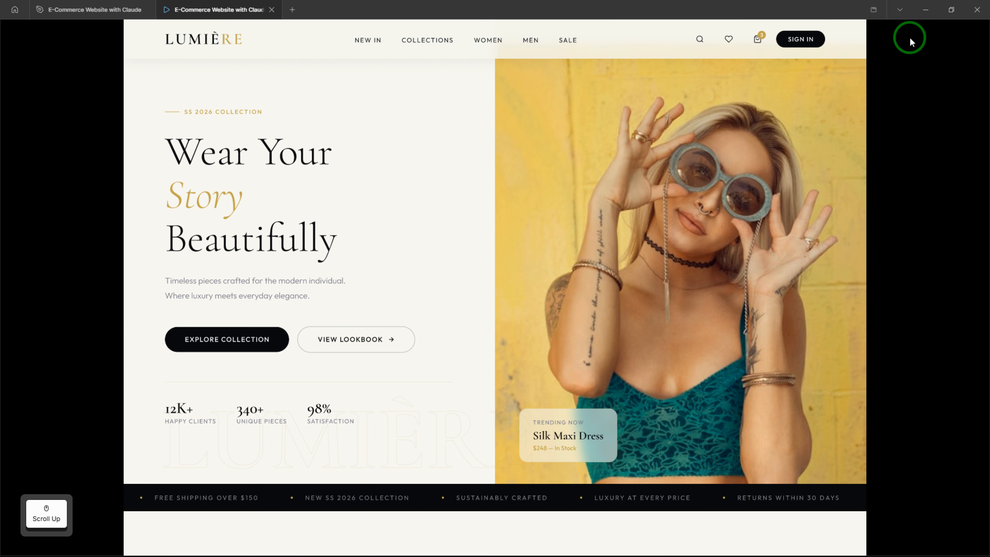